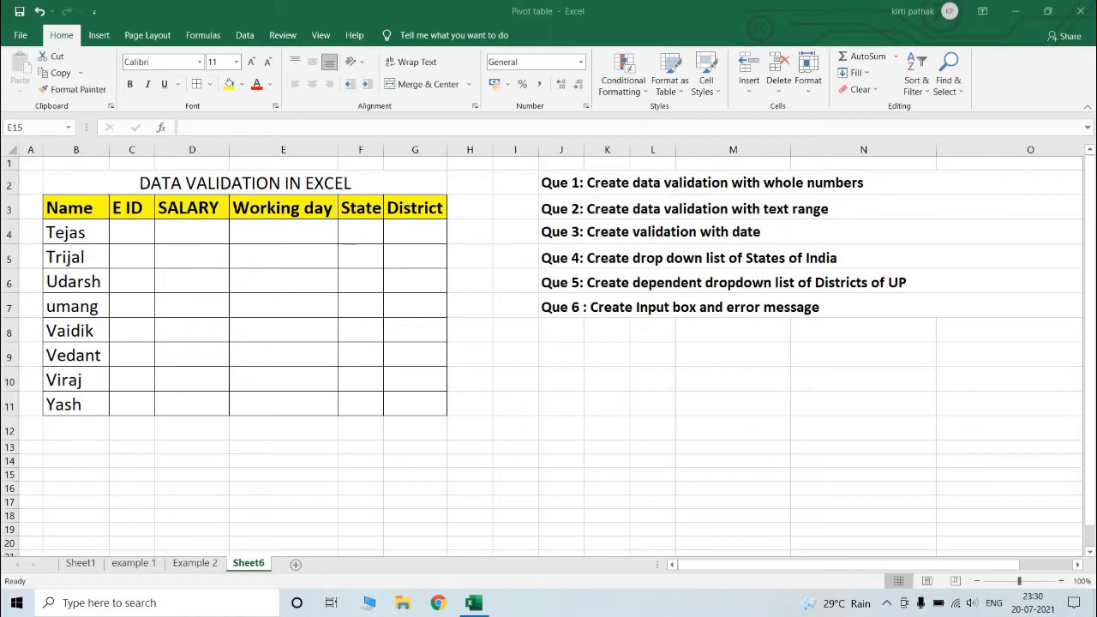
- Start a data validation rule on the salary cells D4:D11 that allows only whole numbers
{"action": "left_click", "coordinate": [290, 236]}
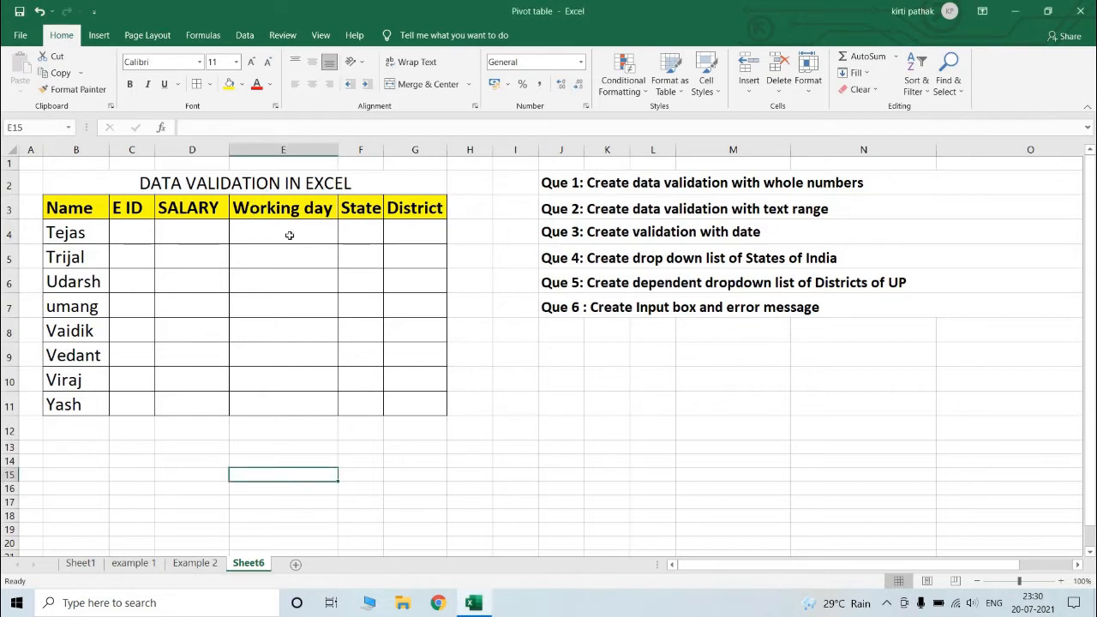
{"action": "left_click", "coordinate": [289, 236]}
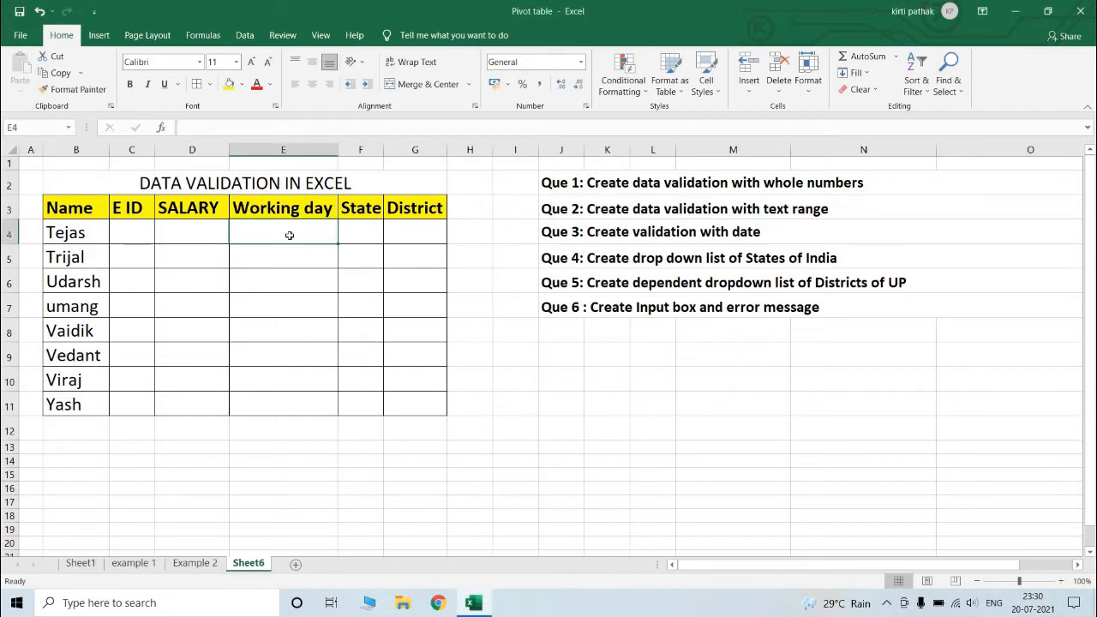
{"action": "left_click", "coordinate": [196, 234]}
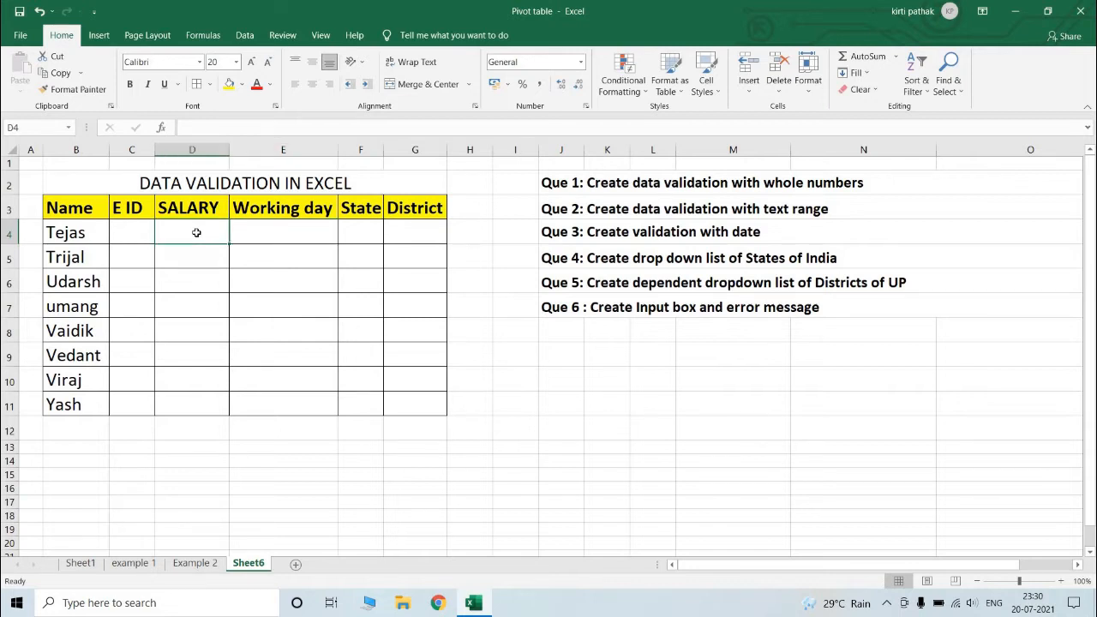
{"action": "left_click_drag", "start_coordinate": [196, 233], "coordinate": [213, 400]}
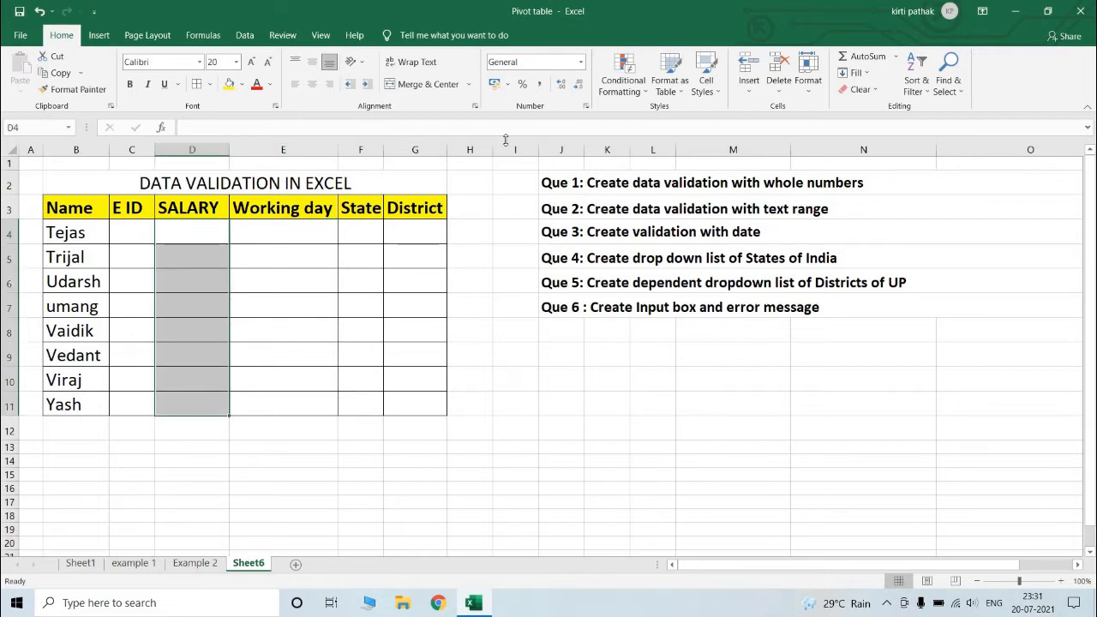
{"action": "left_click", "coordinate": [244, 38]}
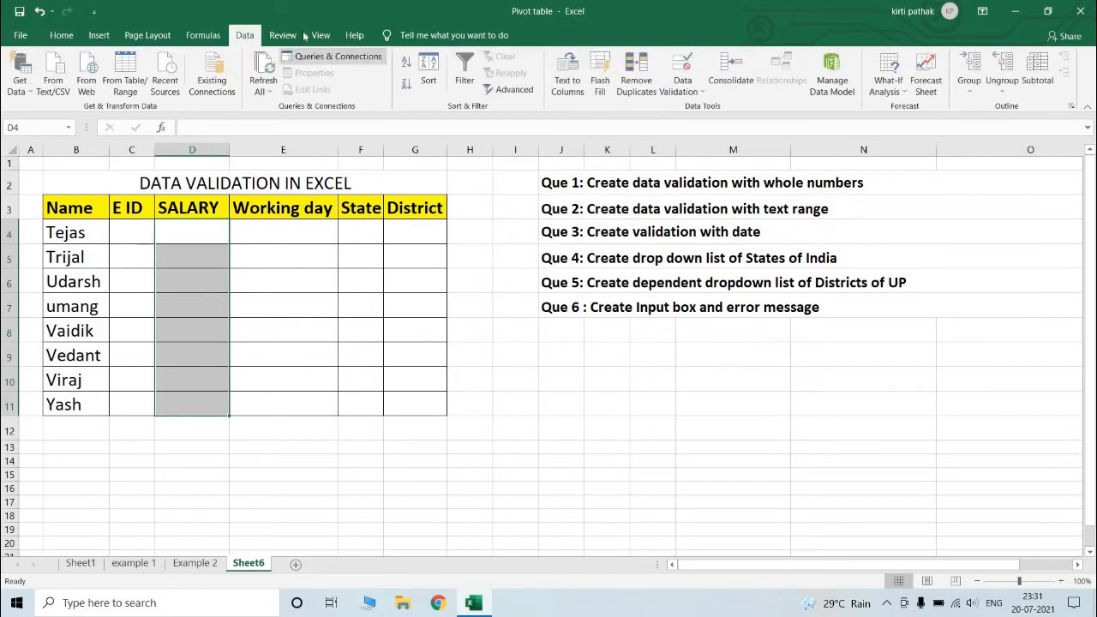
{"action": "left_click", "coordinate": [692, 96]}
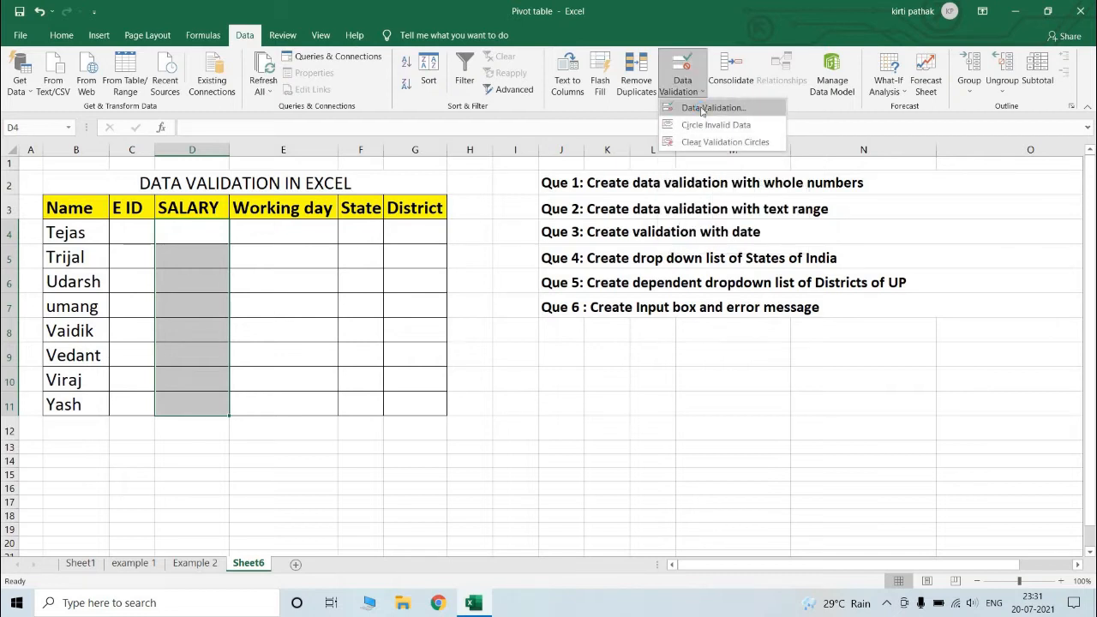
{"action": "left_click", "coordinate": [701, 110]}
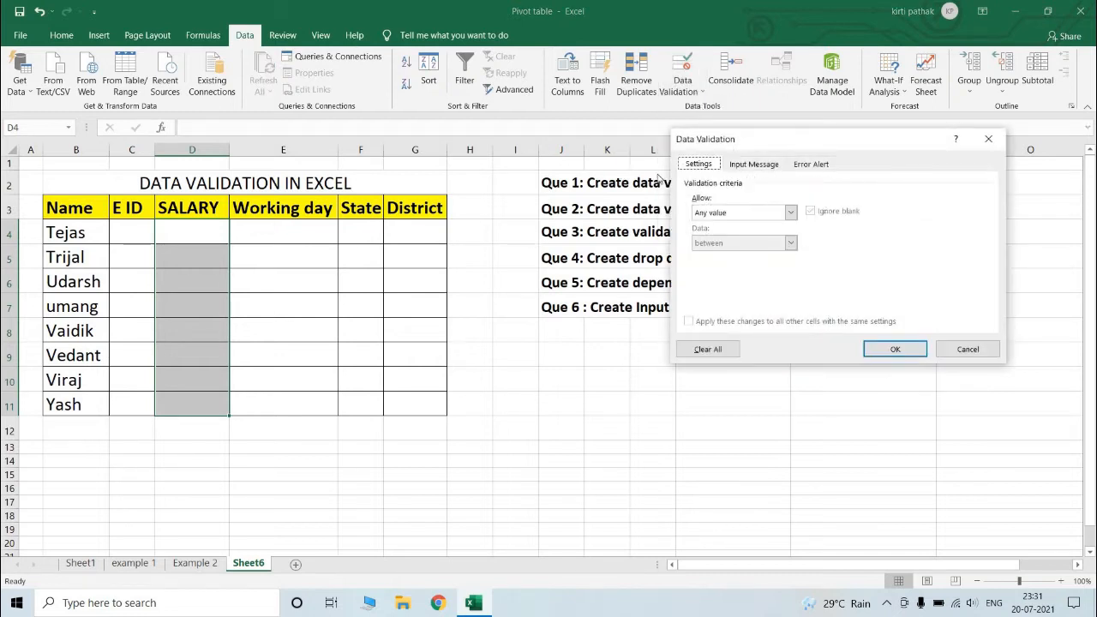
{"action": "left_click", "coordinate": [791, 214]}
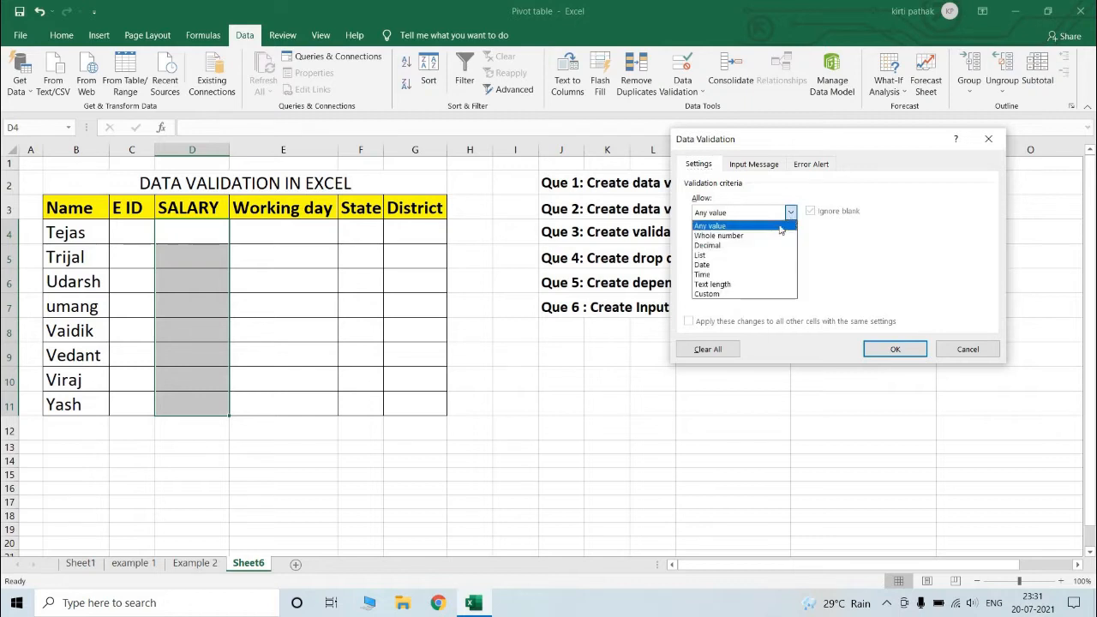
{"action": "left_click", "coordinate": [720, 235]}
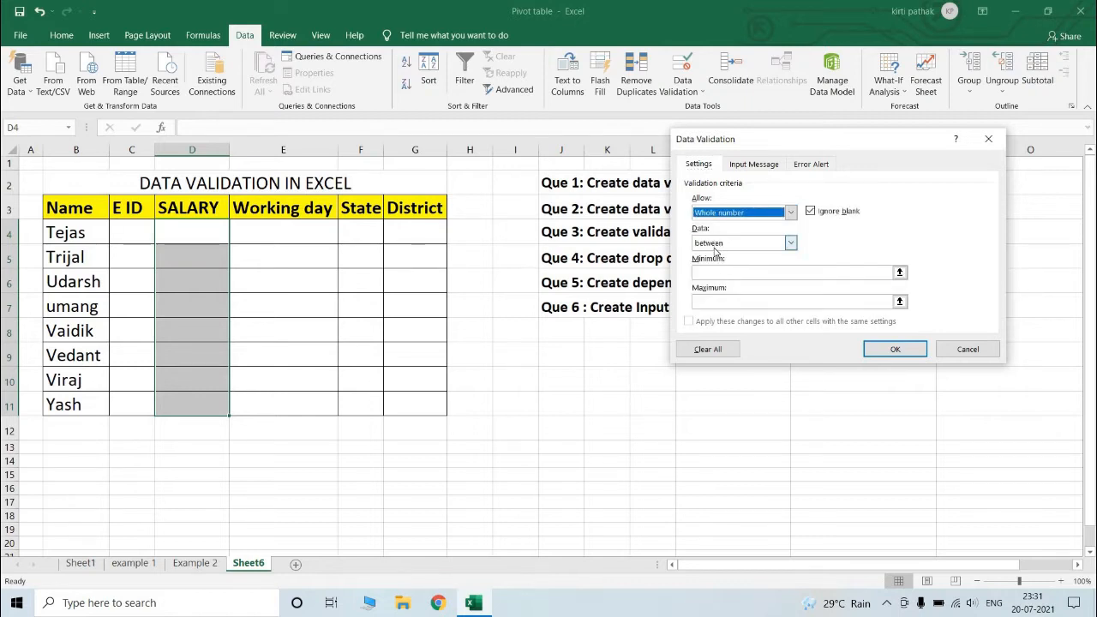
- Limit the whole-number rule to values between 20000 and 25000 and apply it
{"action": "left_click", "coordinate": [722, 272]}
{"action": "type", "text": "20000"}
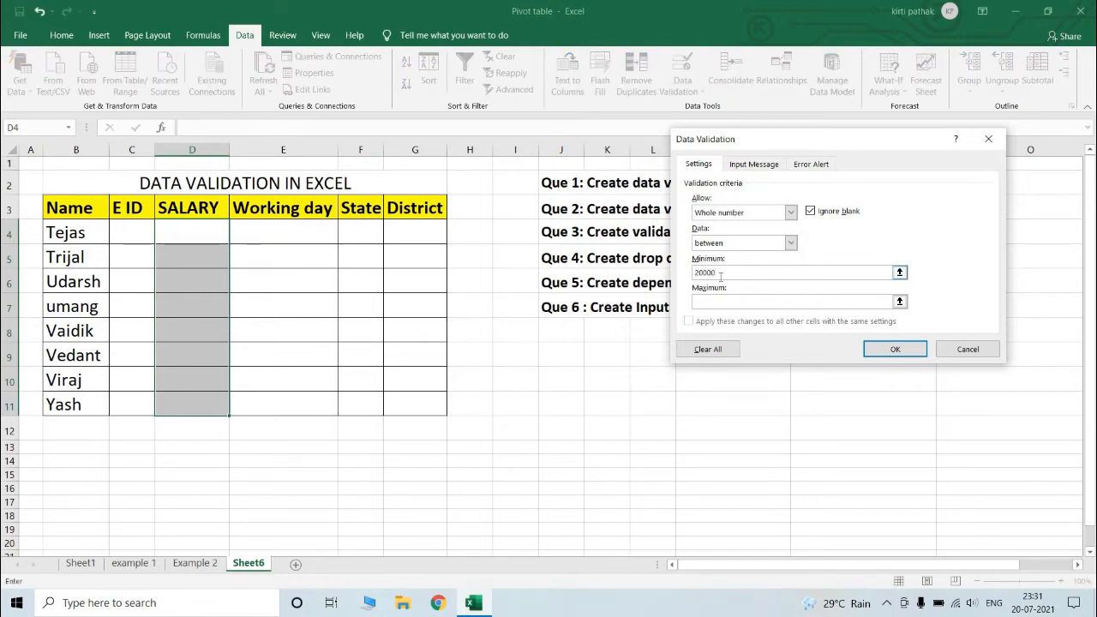
{"action": "left_click", "coordinate": [705, 299]}
{"action": "type", "text": "25000"}
{"action": "left_click", "coordinate": [896, 351]}
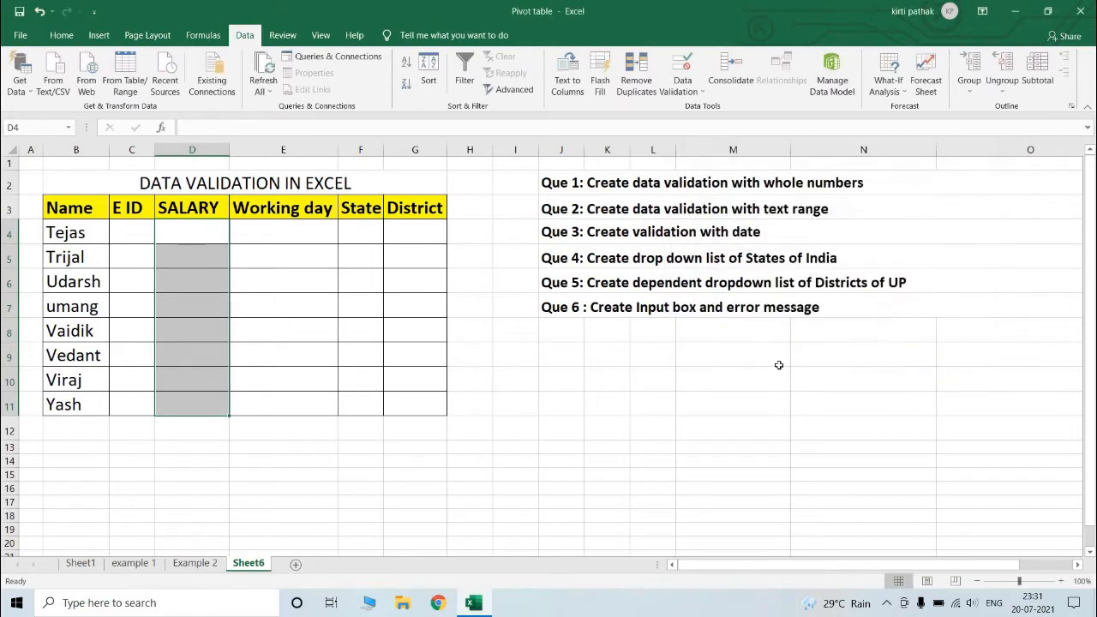
- Enter 21000 as the salary in D4
{"action": "left_click", "coordinate": [182, 236]}
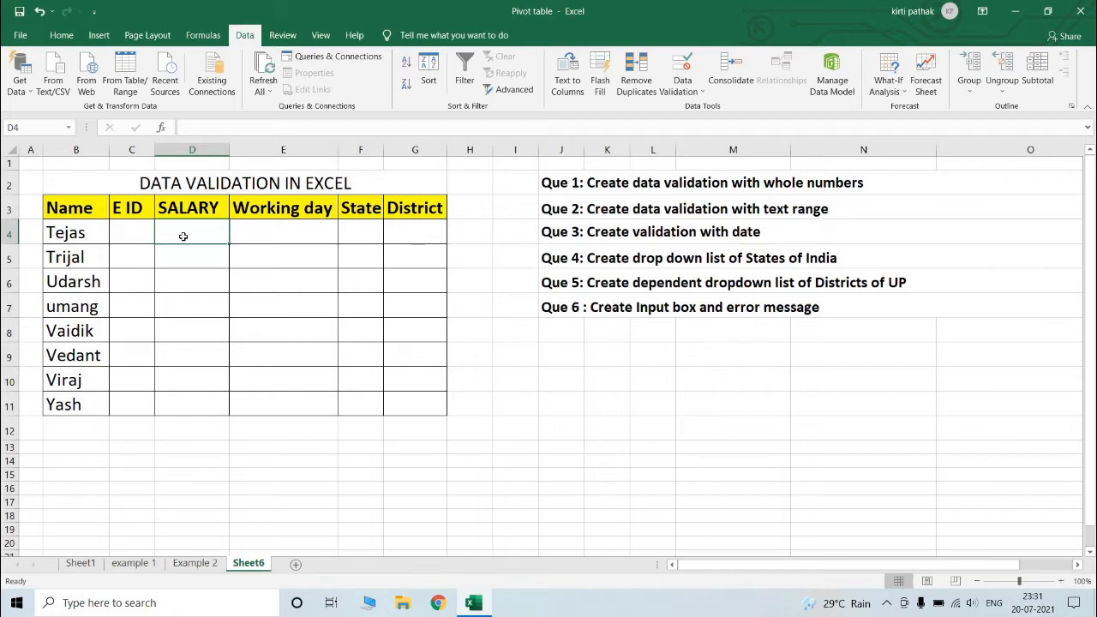
{"action": "type", "text": "21000"}
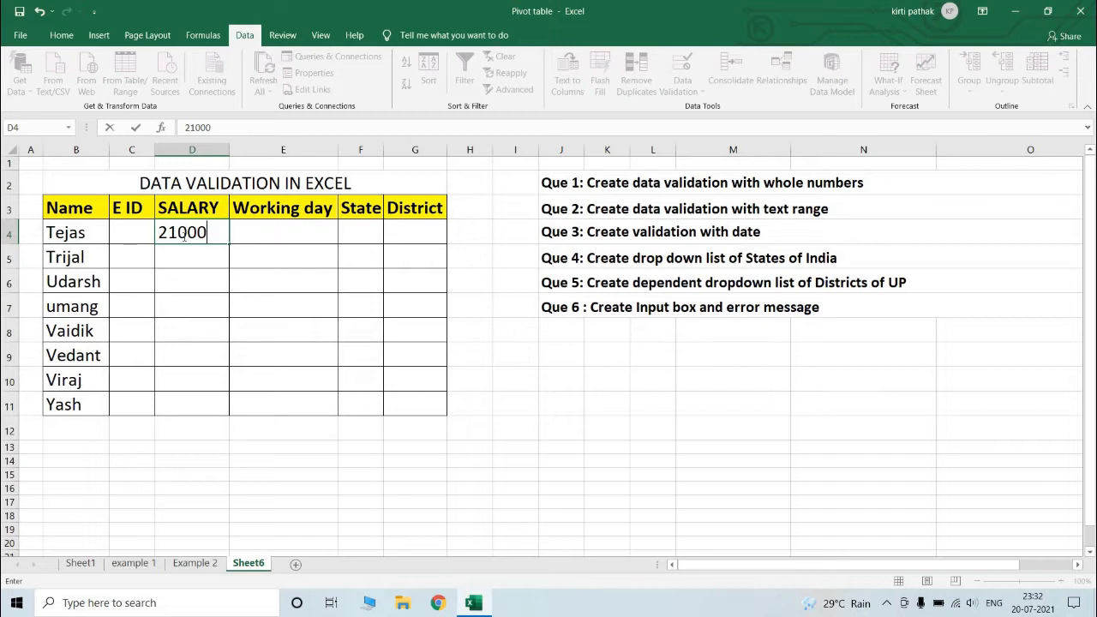
{"action": "key", "text": "Return"}
- Test the salary rule with 30000 in D5, and replace that entry with 24500
{"action": "type", "text": "3000"}
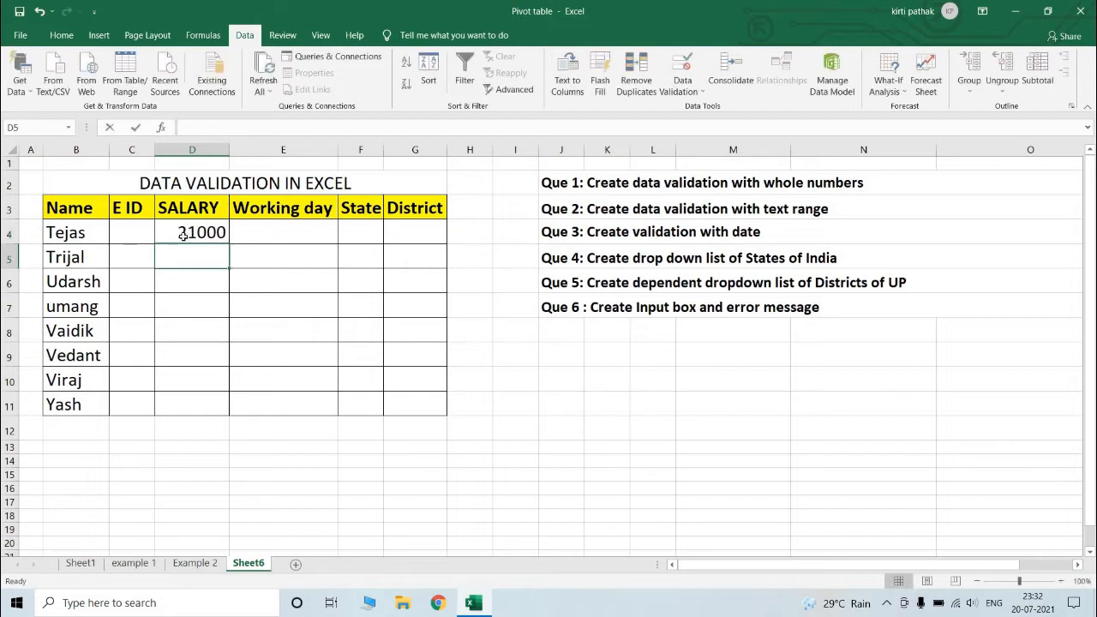
{"action": "type", "text": "0"}
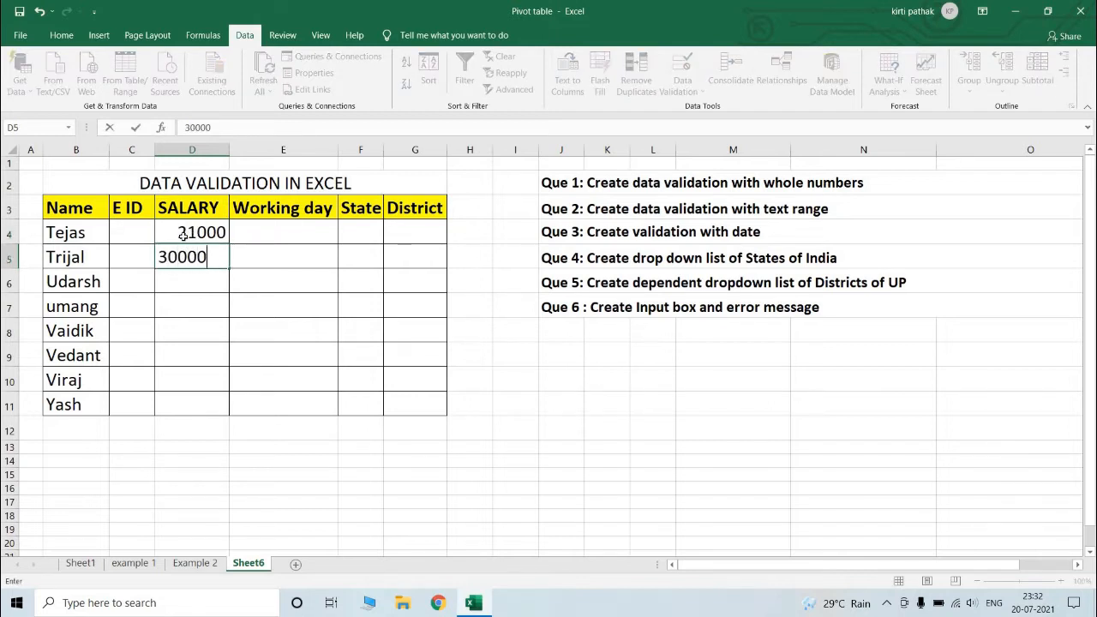
{"action": "key", "text": "Return"}
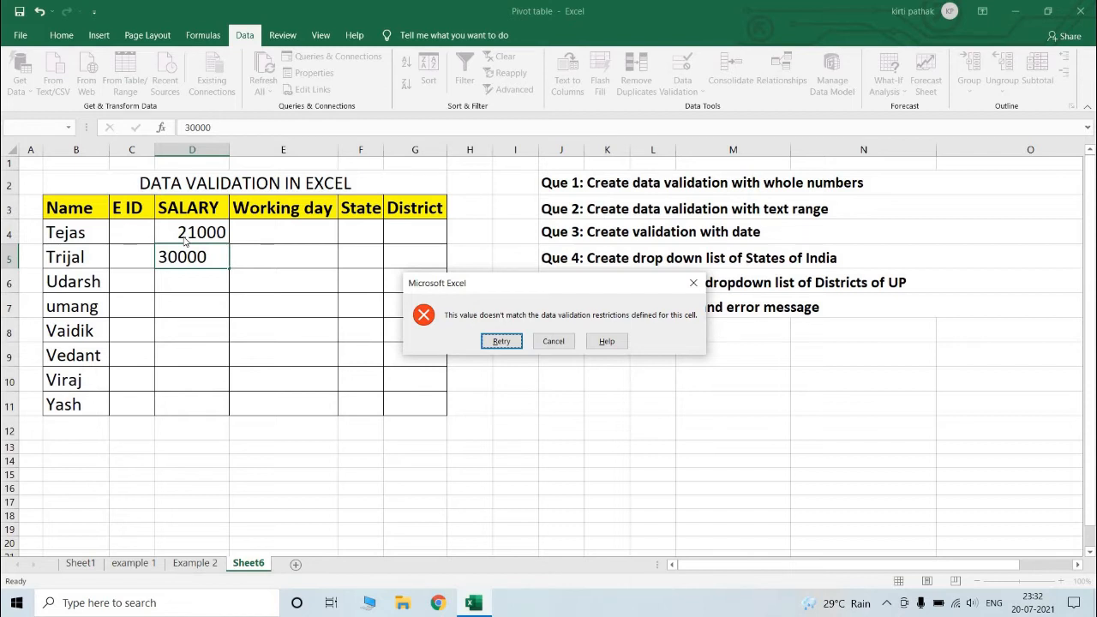
{"action": "key", "text": "Return"}
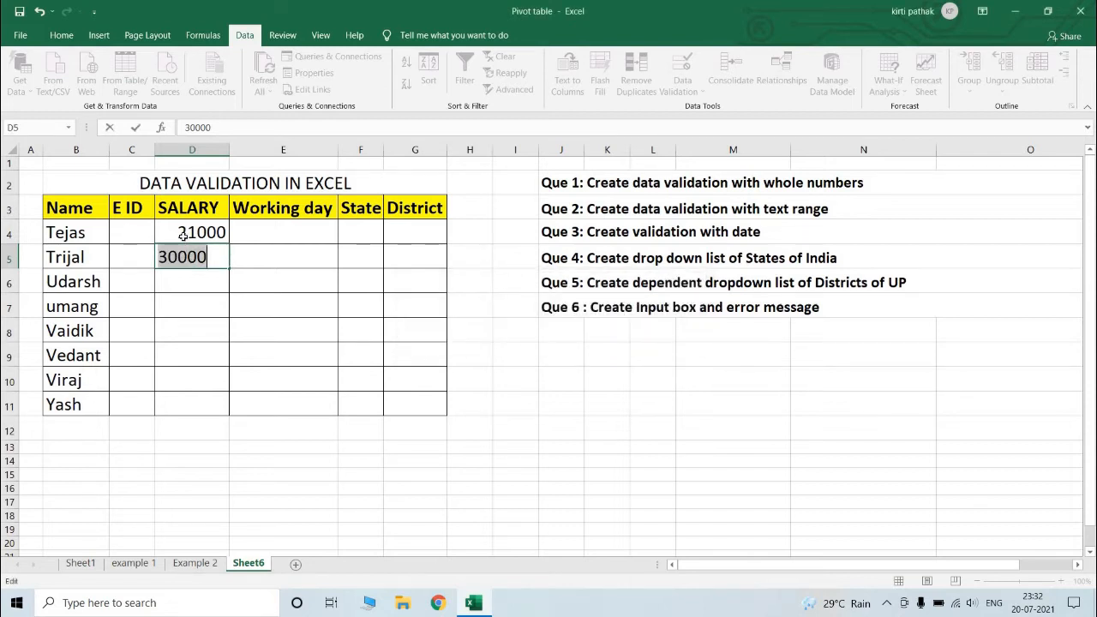
{"action": "type", "text": "24500"}
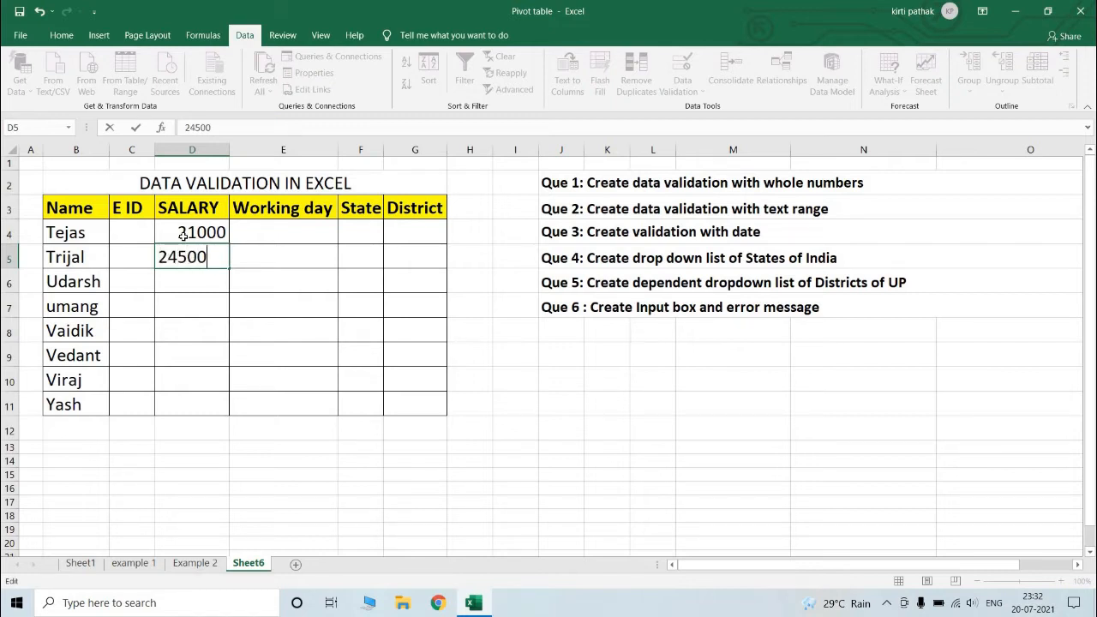
{"action": "key", "text": "Return"}
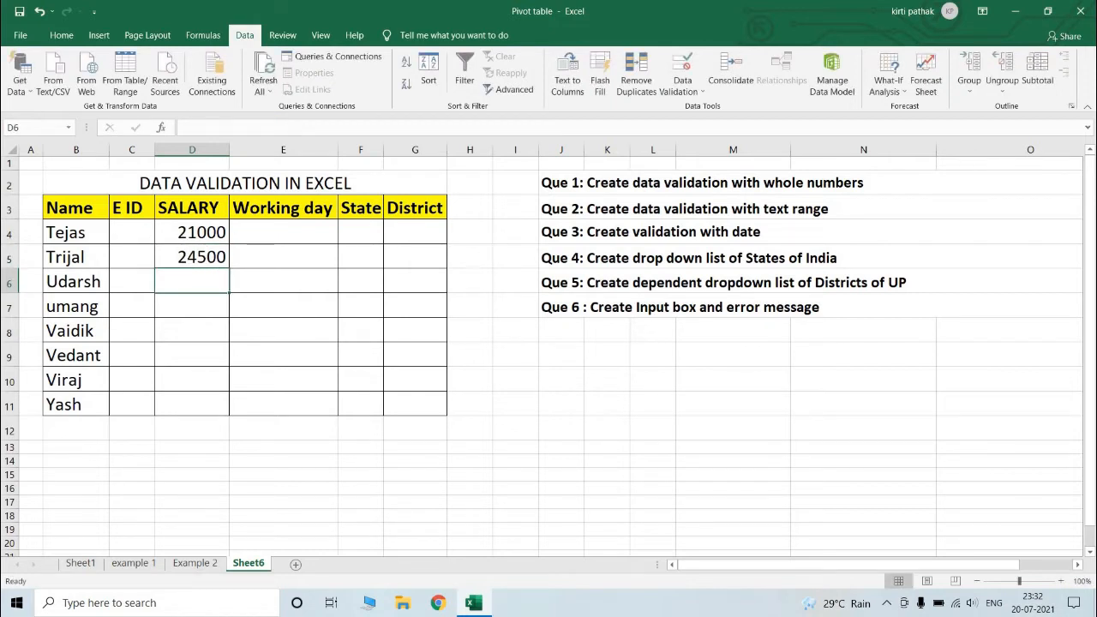
- Test the salary rule with 3600 in D6, and replace that entry with 22000
{"action": "type", "text": "3600"}
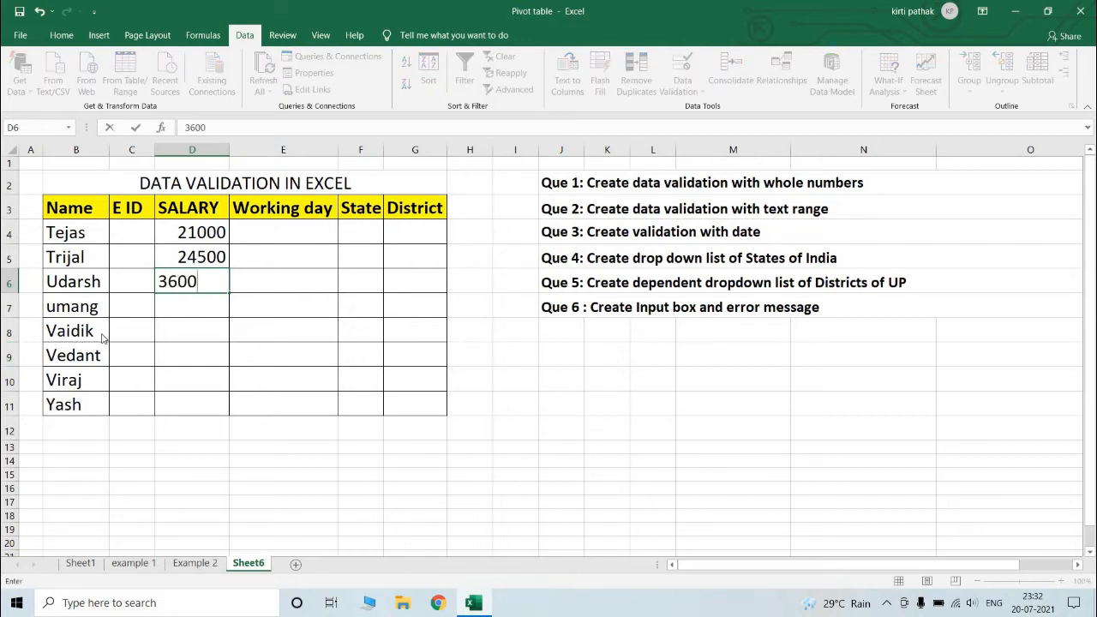
{"action": "key", "text": "Return"}
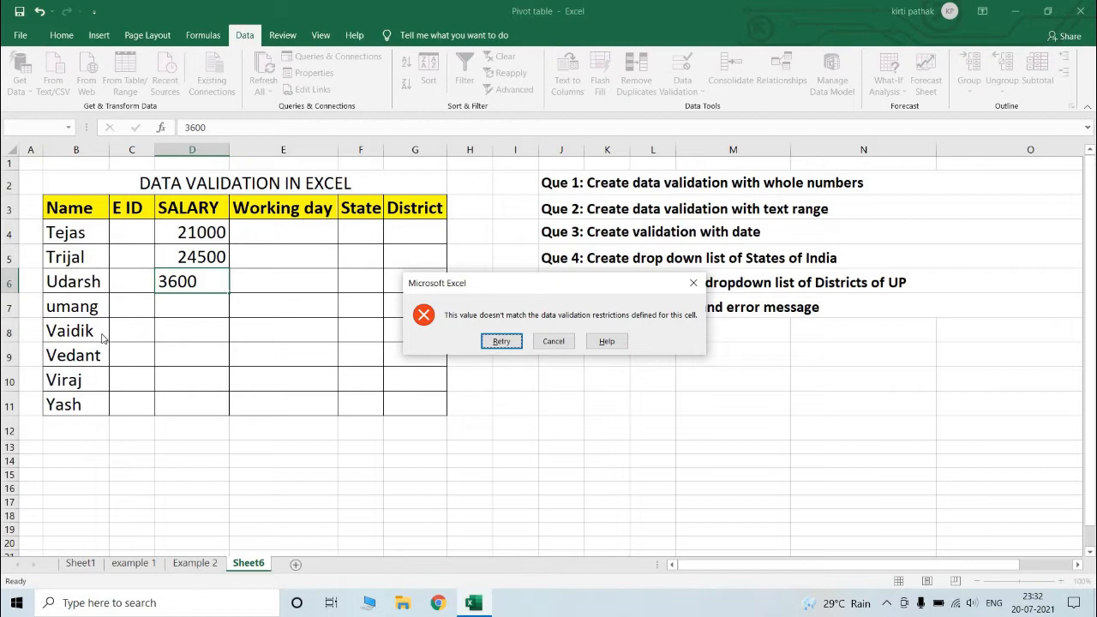
{"action": "key", "text": "Return"}
{"action": "type", "text": "2"}
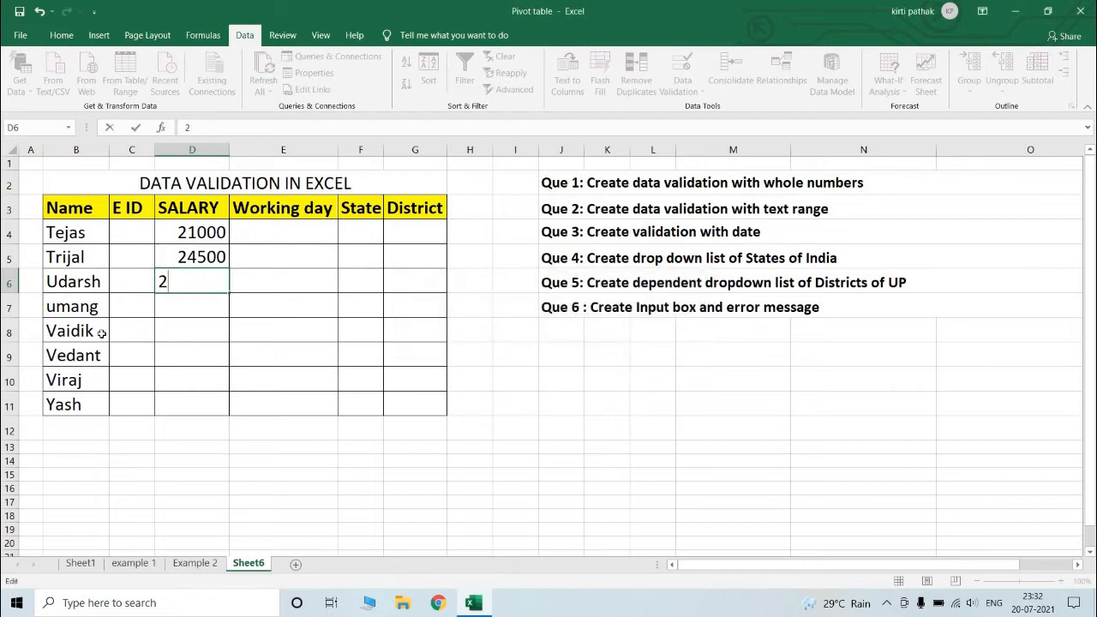
{"action": "type", "text": "2000"}
{"action": "key", "text": "Return"}
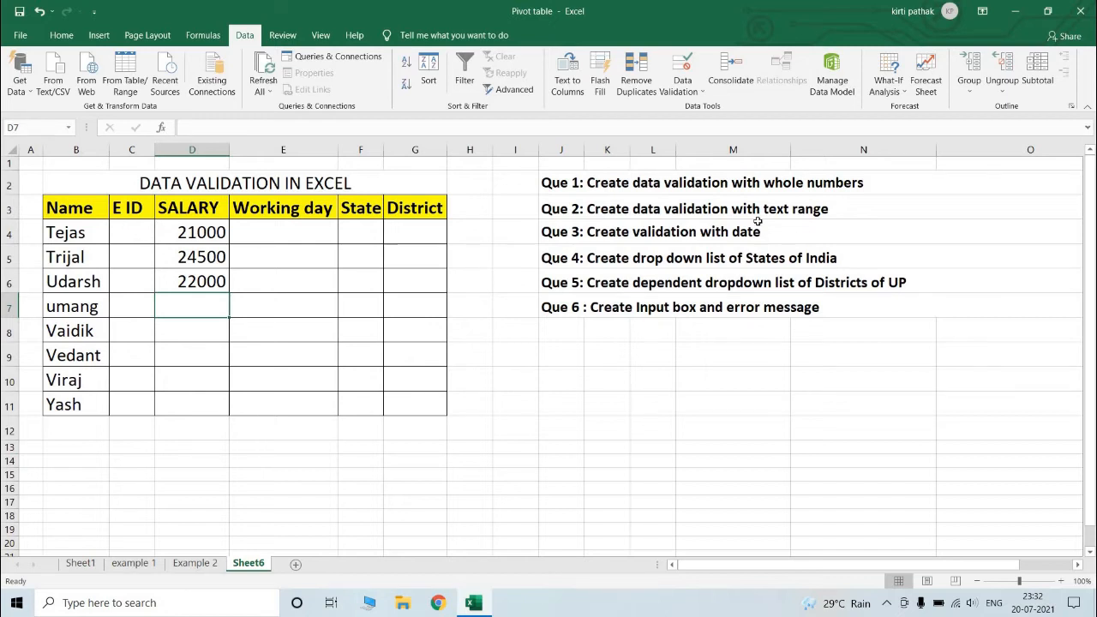
- Add a data validation rule to E ID cell C4 that allows a text length between 6 and 8
{"action": "left_click", "coordinate": [132, 235]}
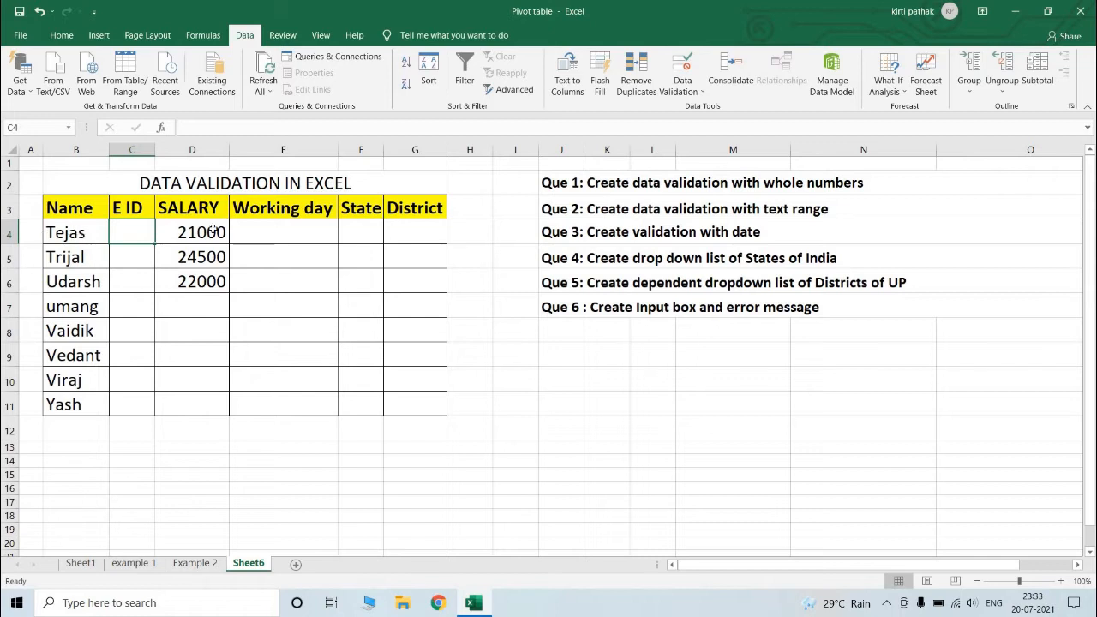
{"action": "left_click", "coordinate": [693, 93]}
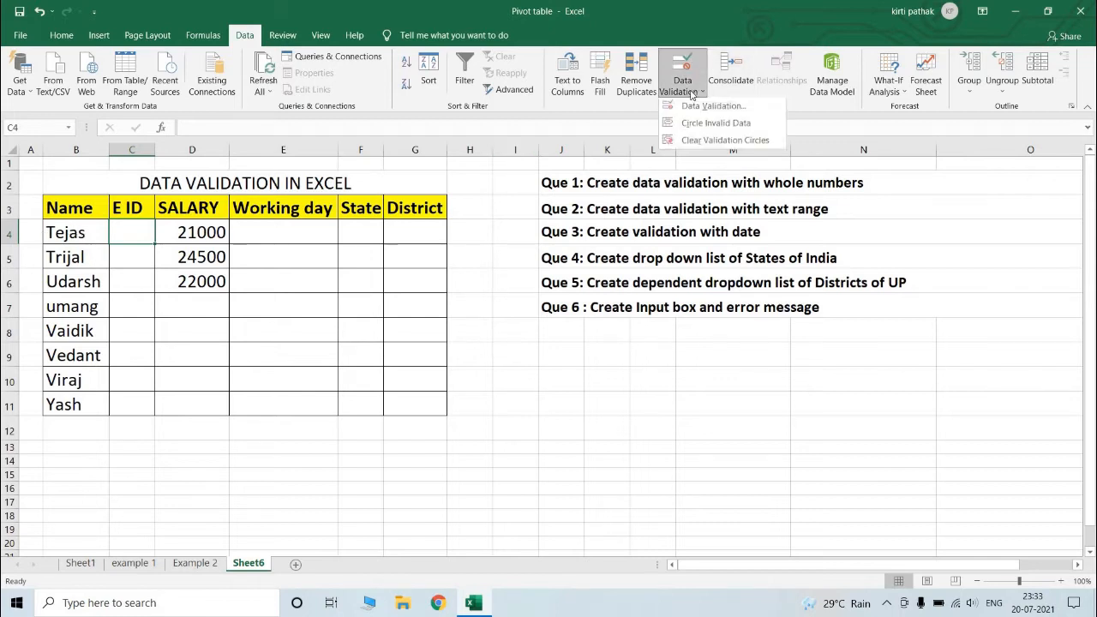
{"action": "left_click", "coordinate": [703, 110]}
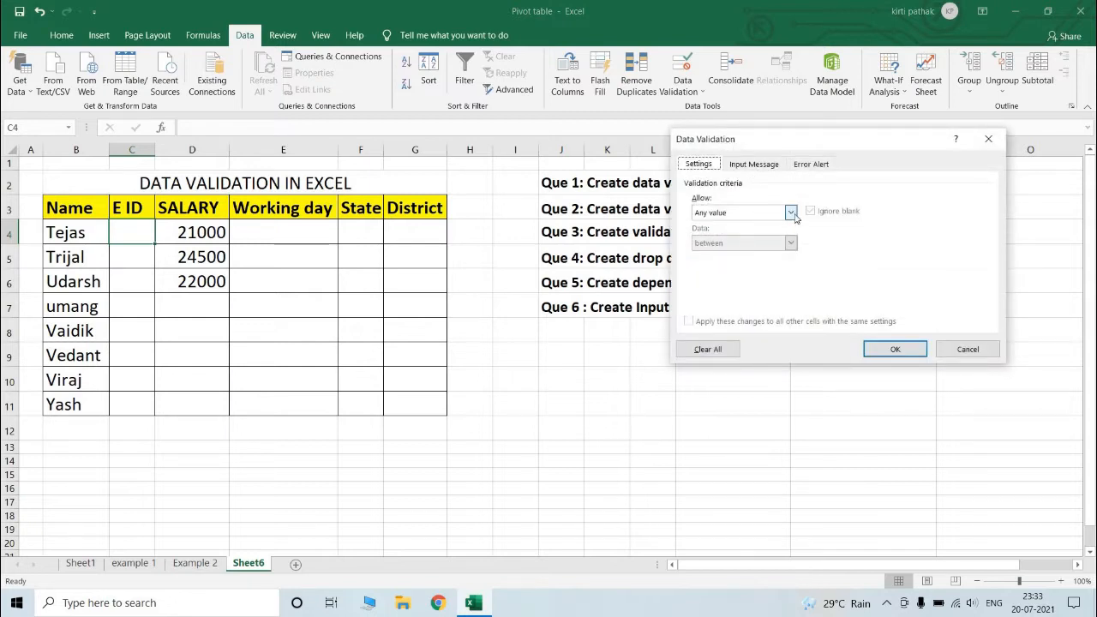
{"action": "left_click", "coordinate": [790, 211]}
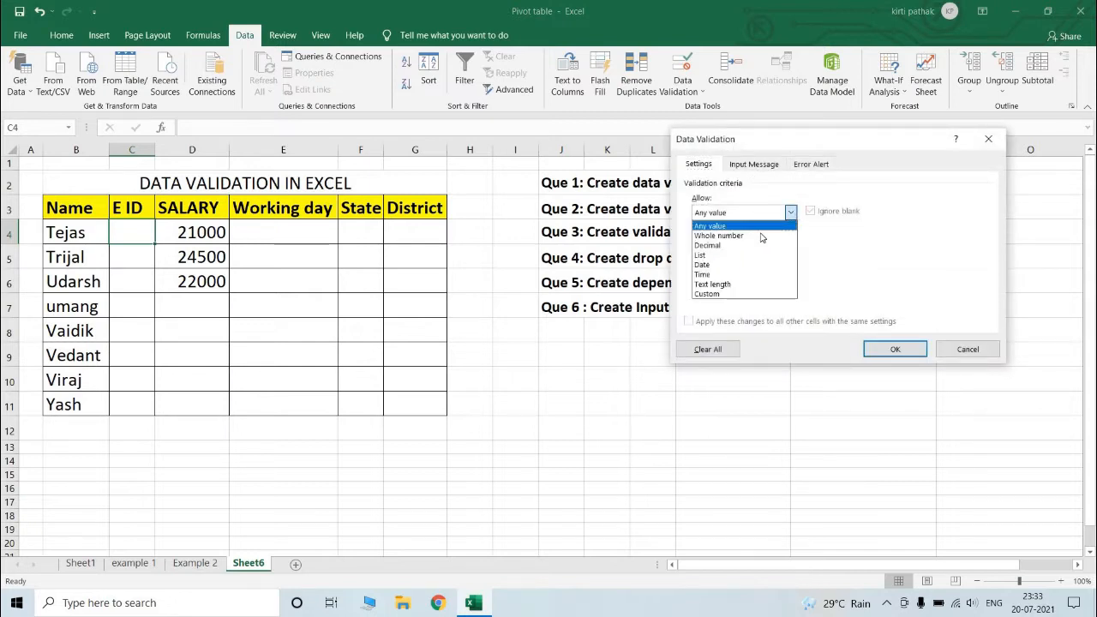
{"action": "left_click", "coordinate": [721, 284]}
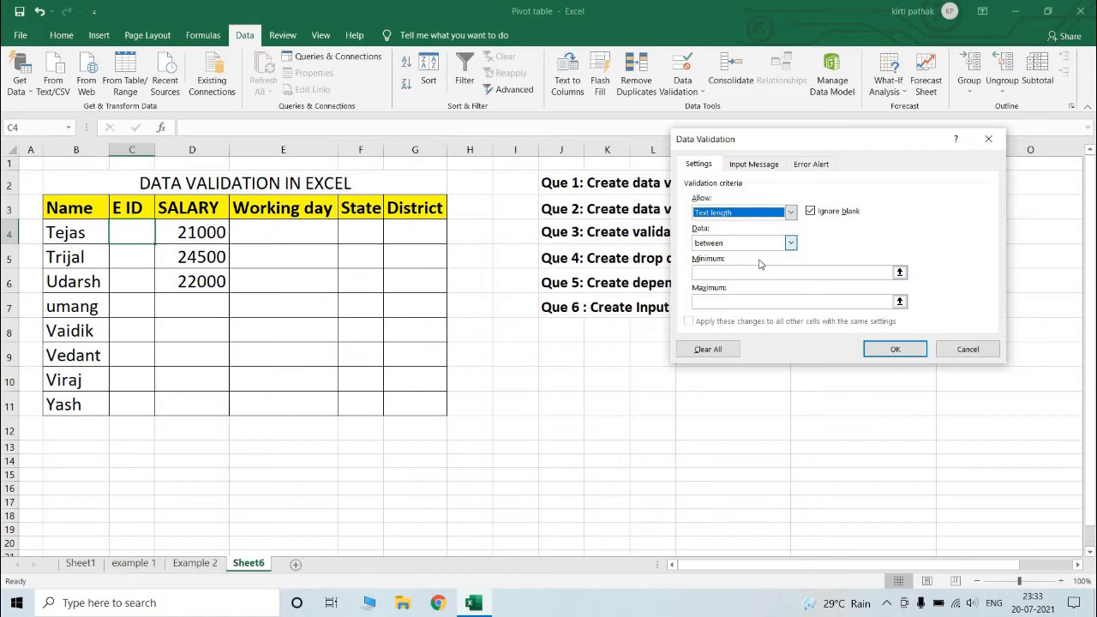
{"action": "left_click", "coordinate": [744, 273]}
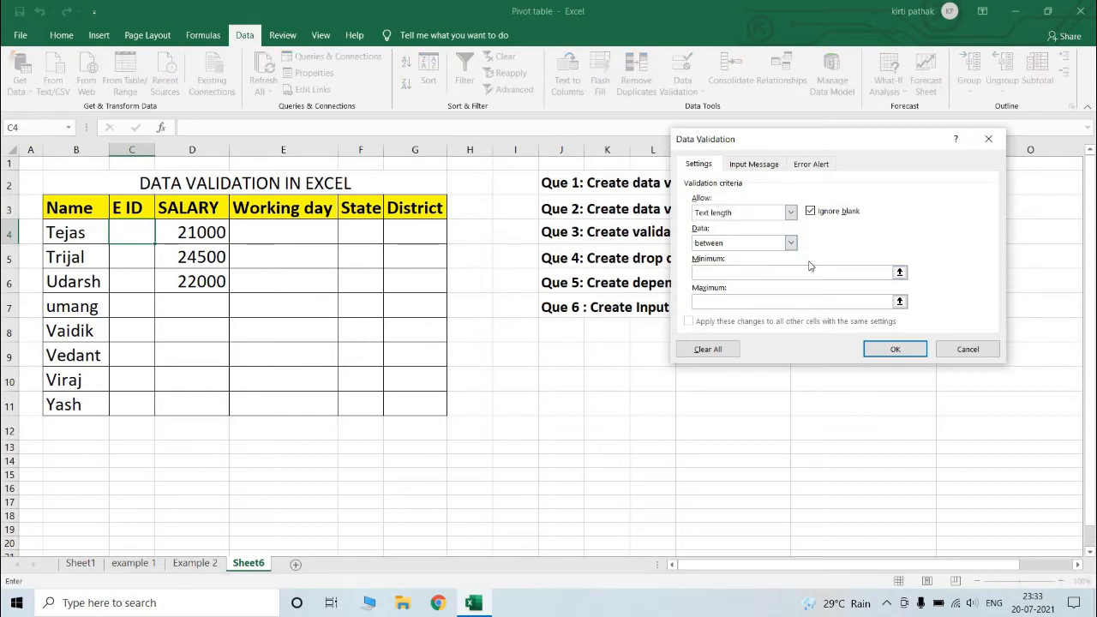
{"action": "type", "text": "6"}
{"action": "left_click", "coordinate": [698, 300]}
{"action": "type", "text": "8"}
{"action": "left_click", "coordinate": [888, 349]}
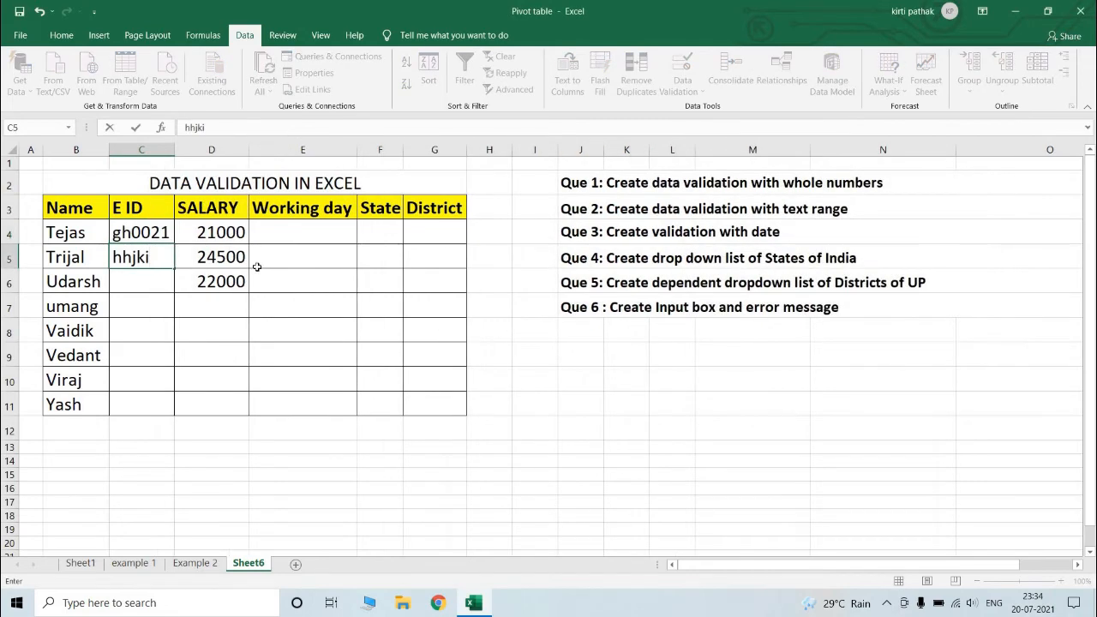
- Try to enter hhjki as the E ID in C5
{"action": "key", "text": "Return"}
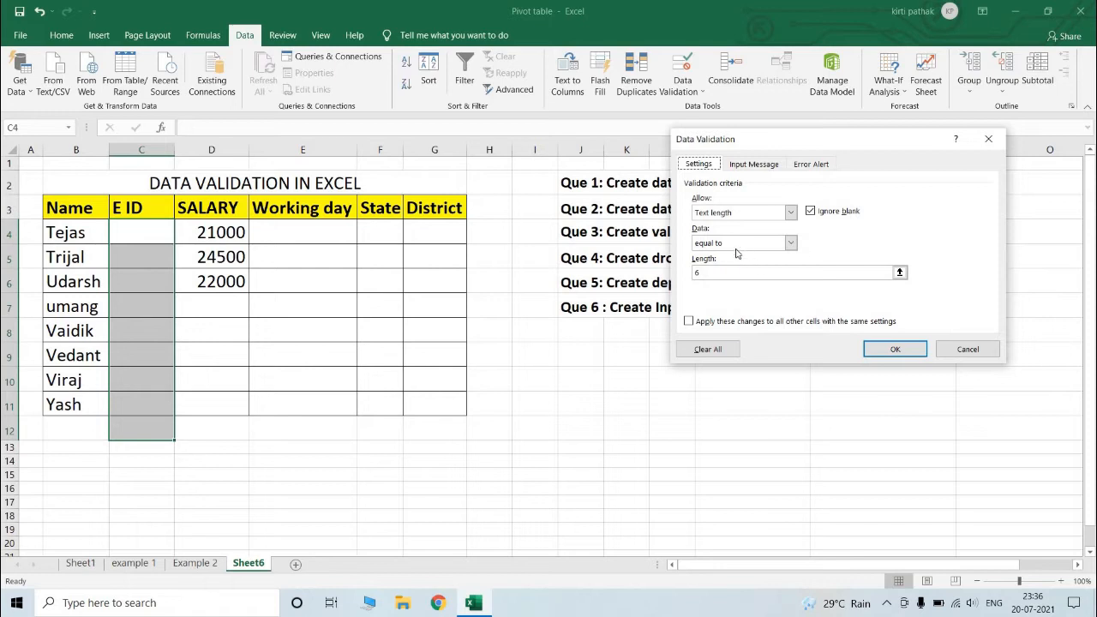
- Apply the text length rule equal to 6 to the selected E ID cells, and test it with rtyuy in C4
{"action": "left_click", "coordinate": [896, 350]}
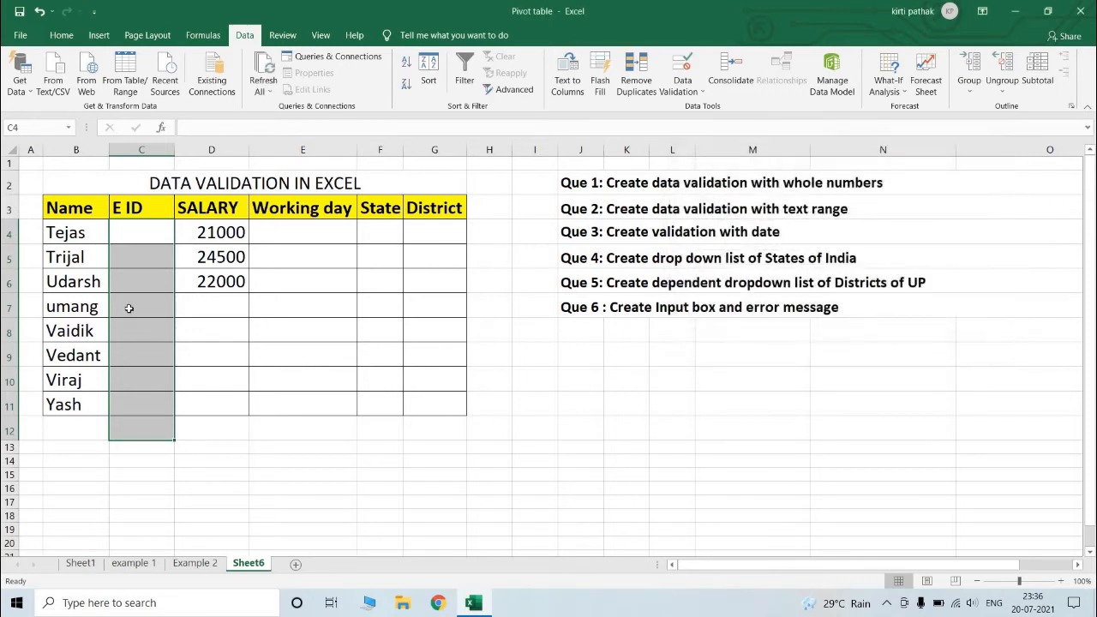
{"action": "left_click", "coordinate": [162, 233]}
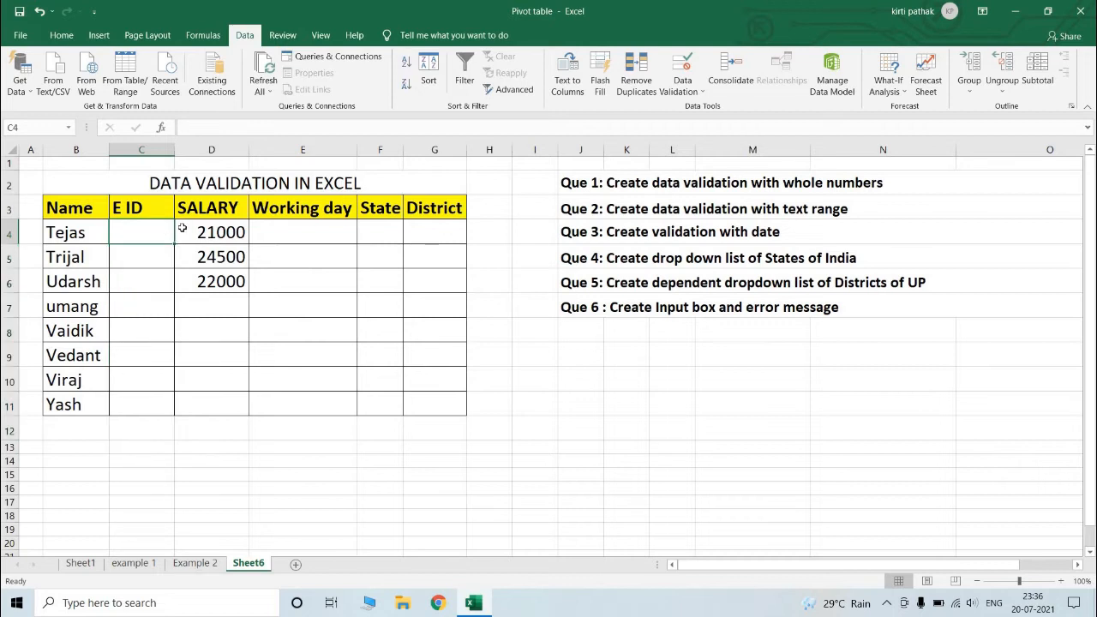
{"action": "type", "text": "rtyuy"}
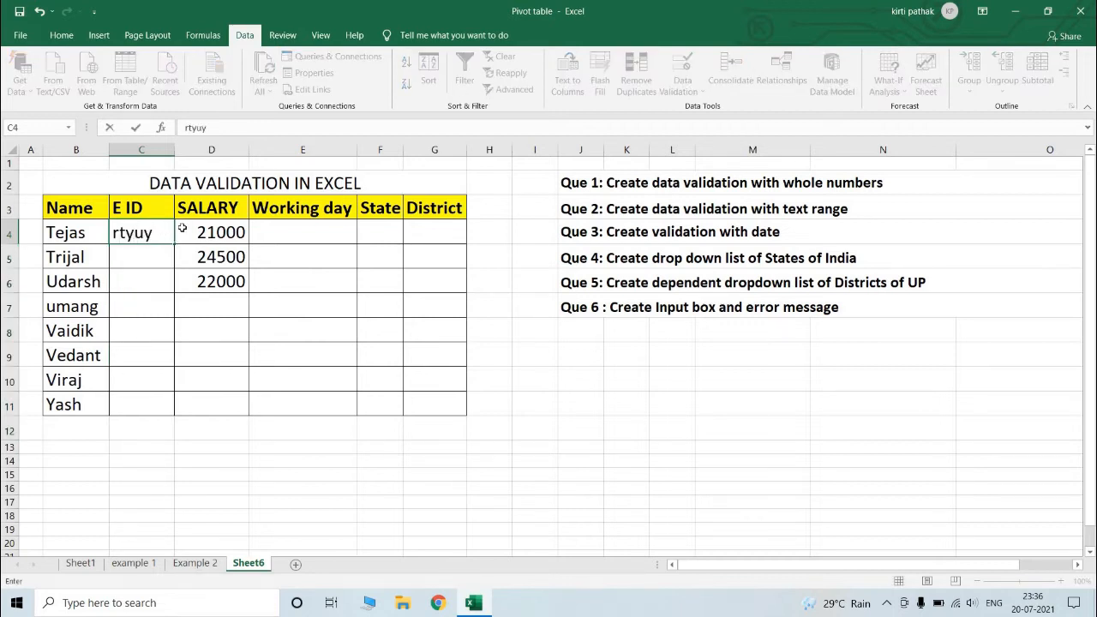
{"action": "key", "text": "Return"}
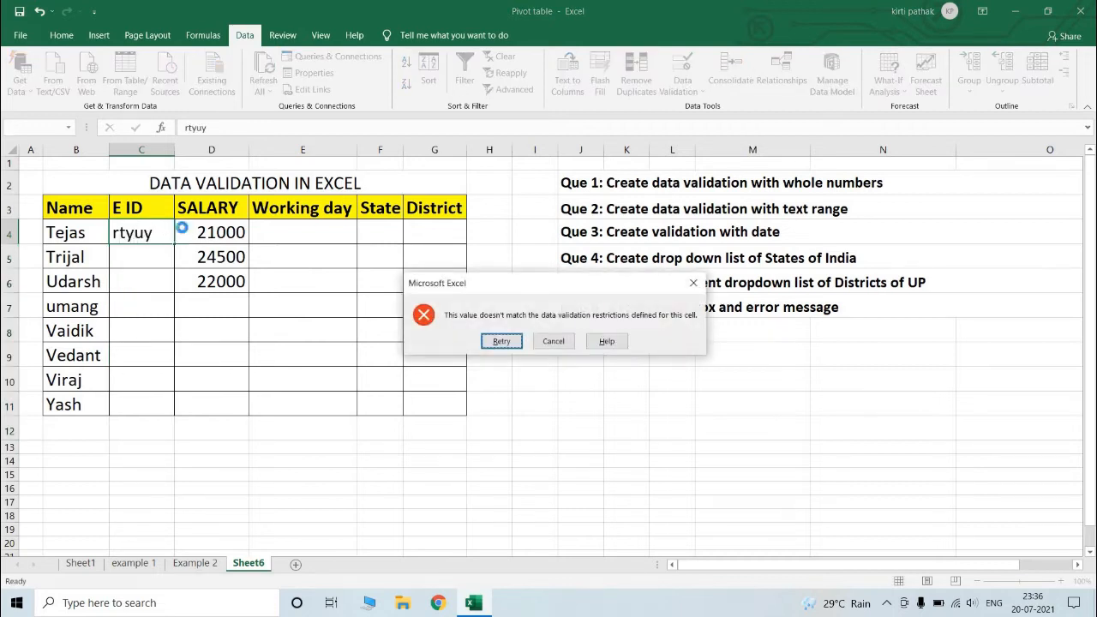
{"action": "key", "text": "Return"}
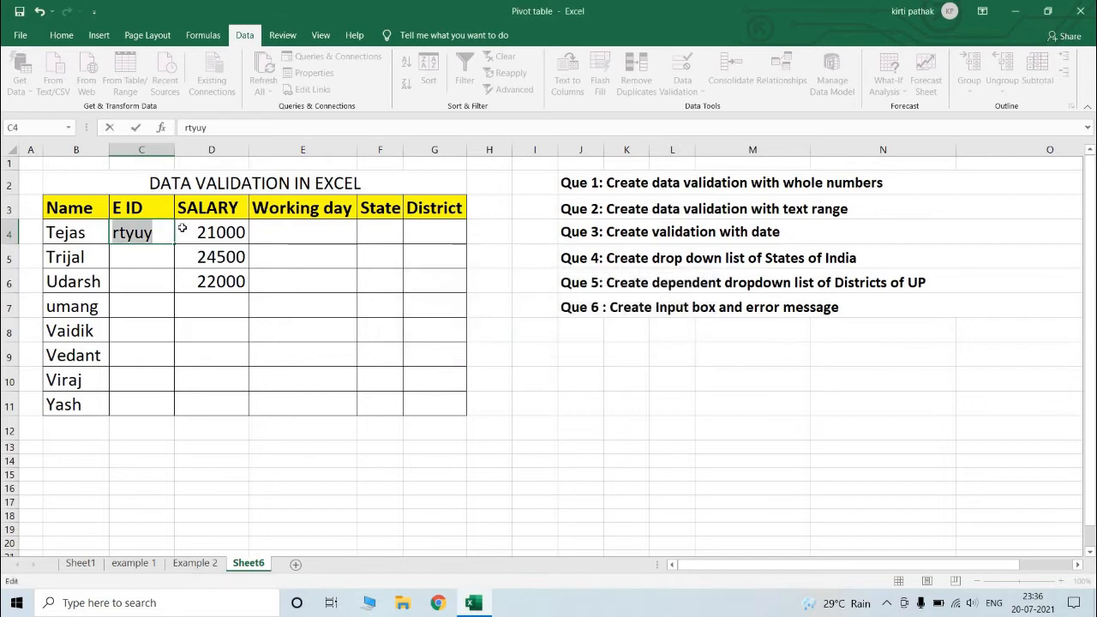
- Replace the E ID entry in C4 with uytrew
{"action": "type", "text": "uyt"}
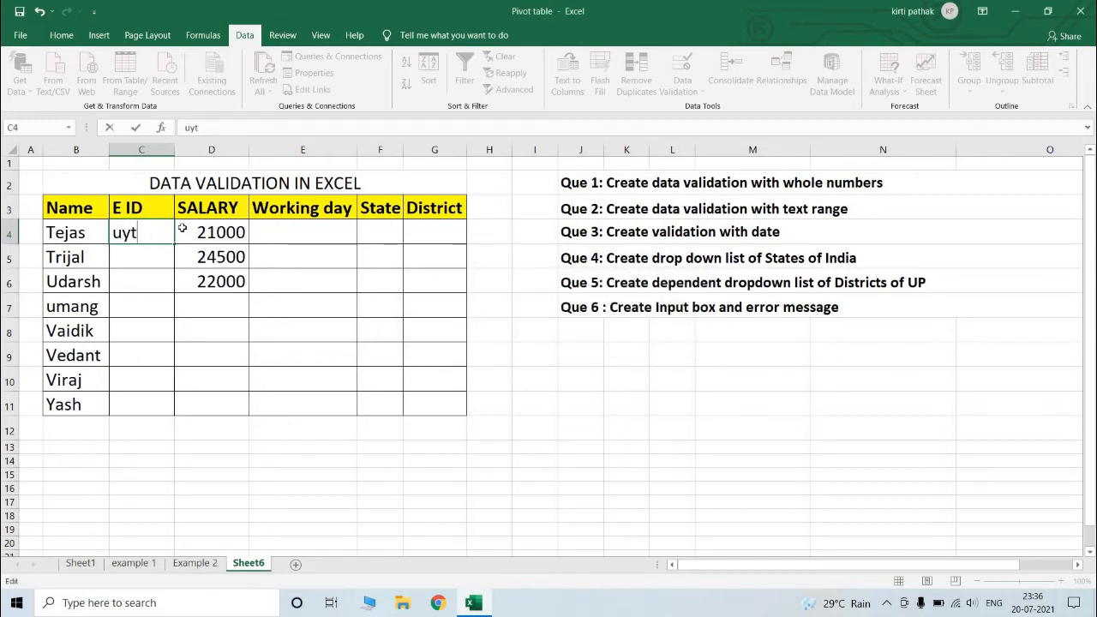
{"action": "type", "text": "rew"}
{"action": "key", "text": "Return"}
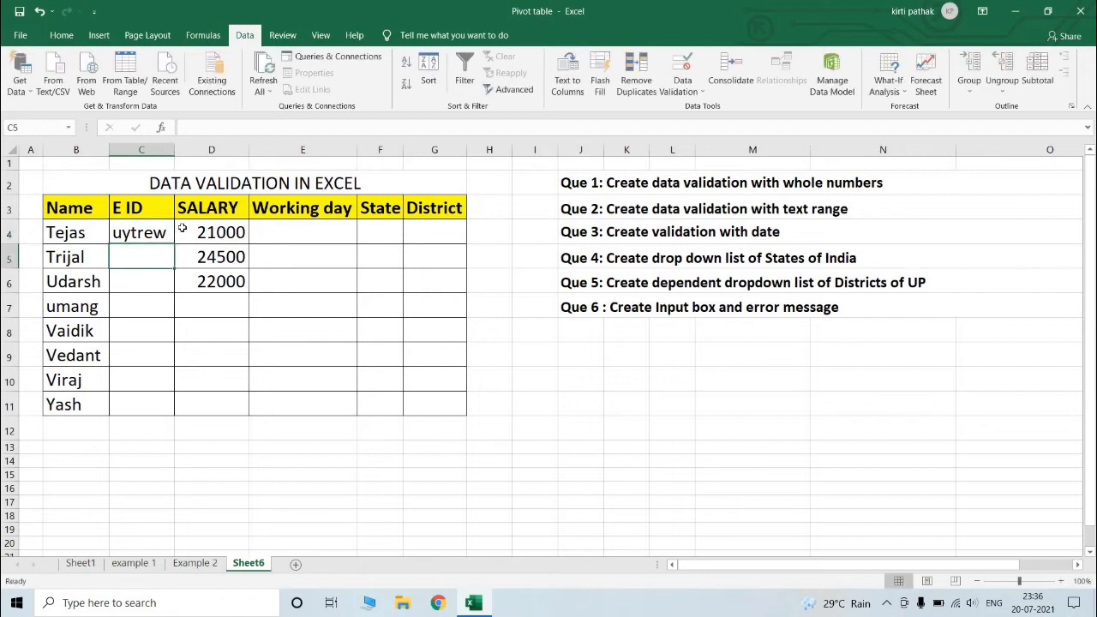
- Try to enter jhkjkmnm as the E ID in C5, and clear that entry
{"action": "type", "text": "jhkjkmnm"}
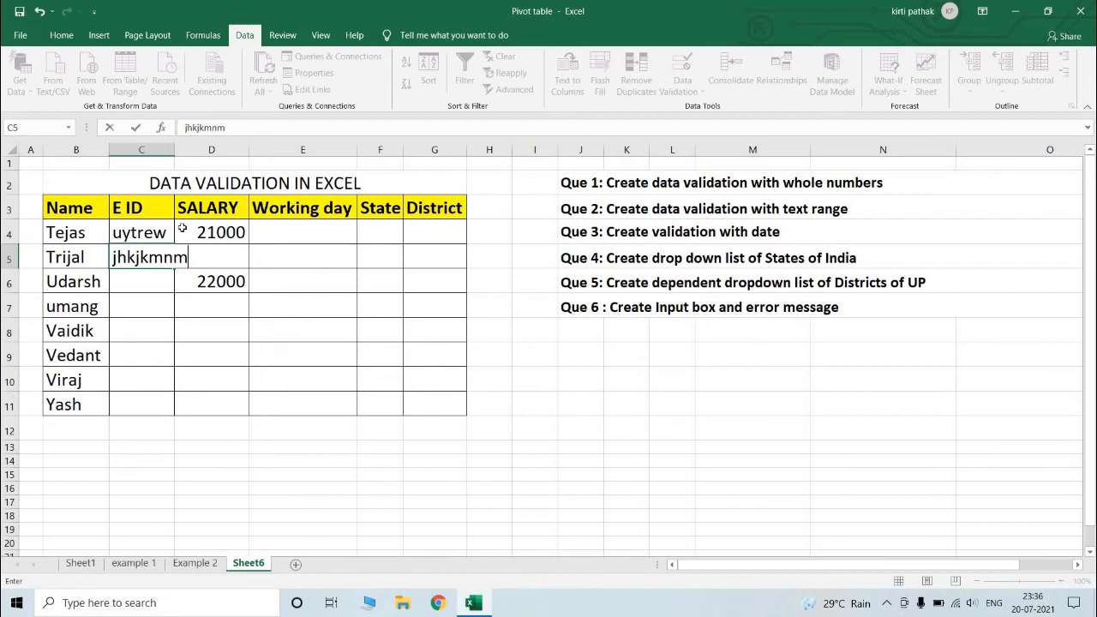
{"action": "key", "text": "Return"}
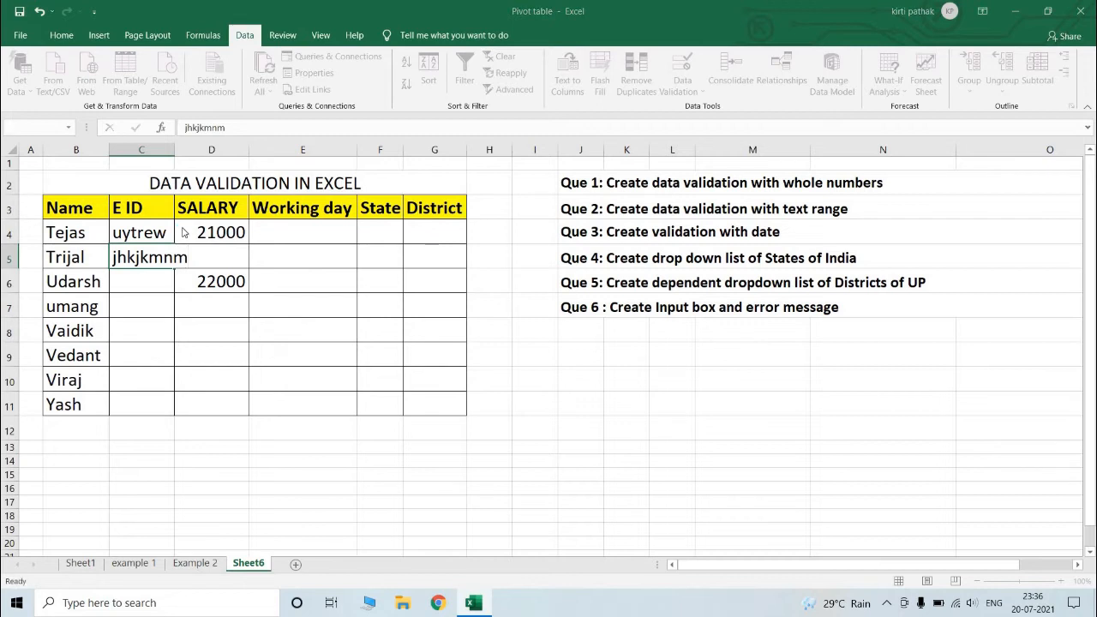
{"action": "key", "text": "Return"}
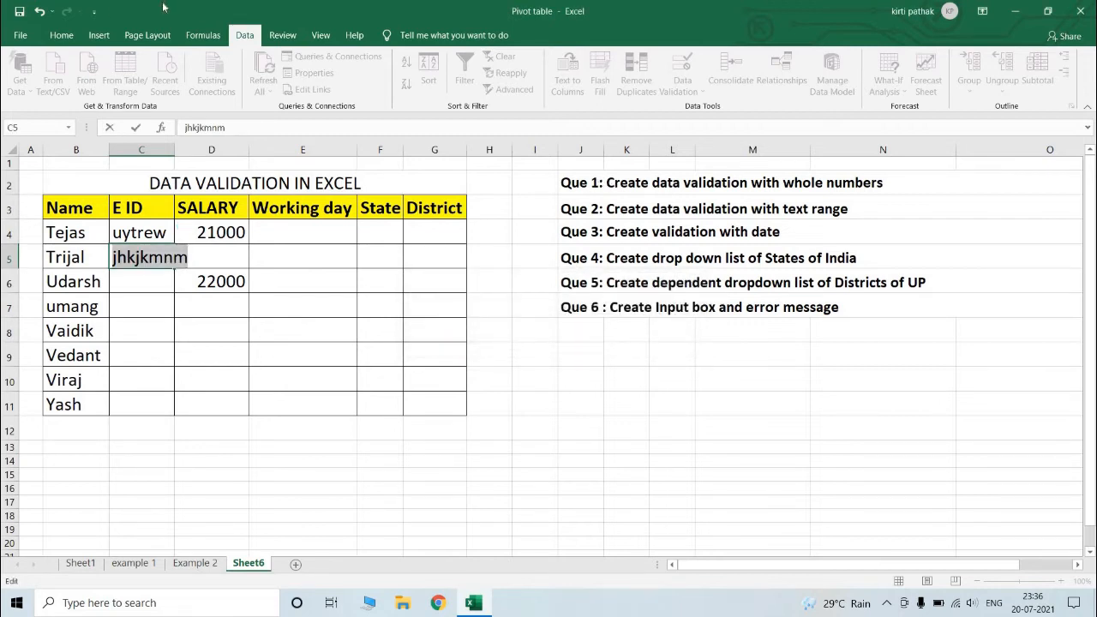
{"action": "left_click", "coordinate": [149, 303]}
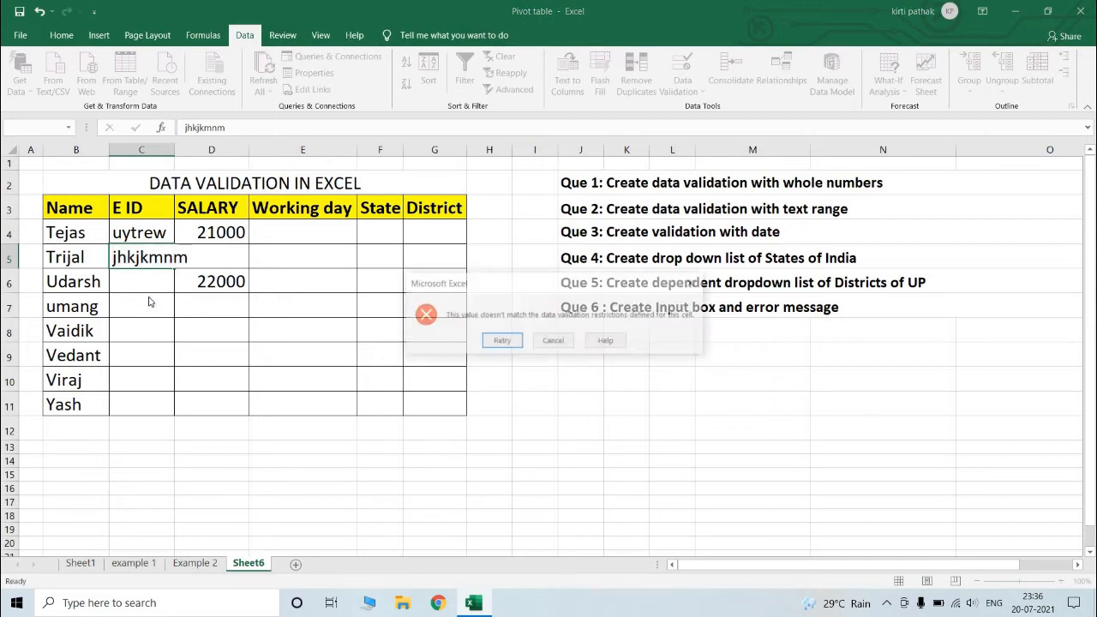
{"action": "left_click", "coordinate": [515, 345]}
{"action": "key", "text": "BackSpace"}
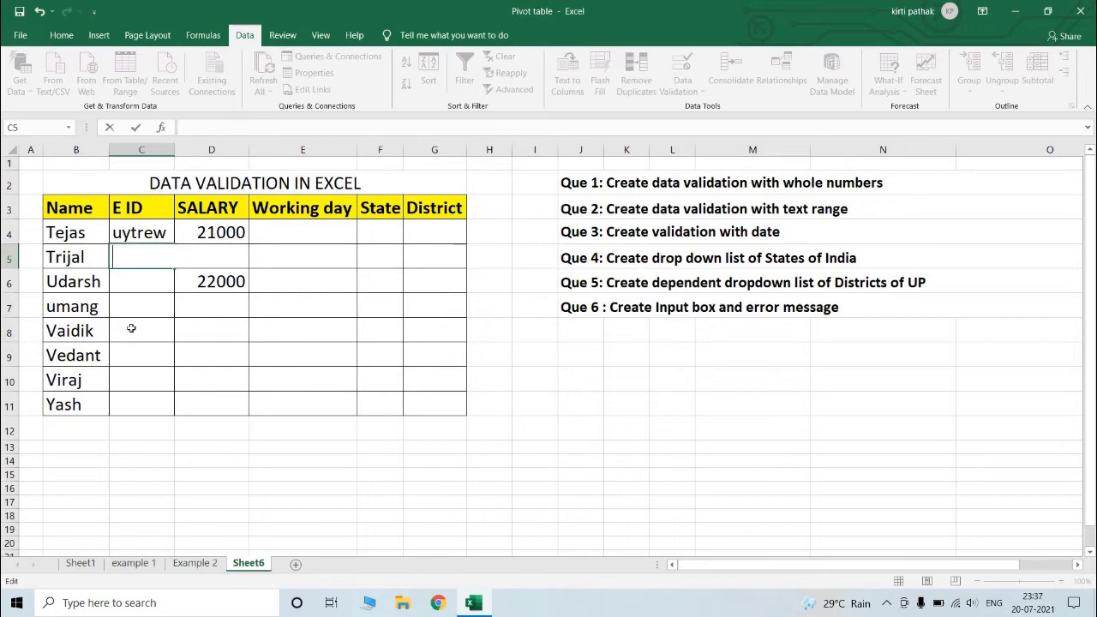
{"action": "left_click", "coordinate": [133, 329]}
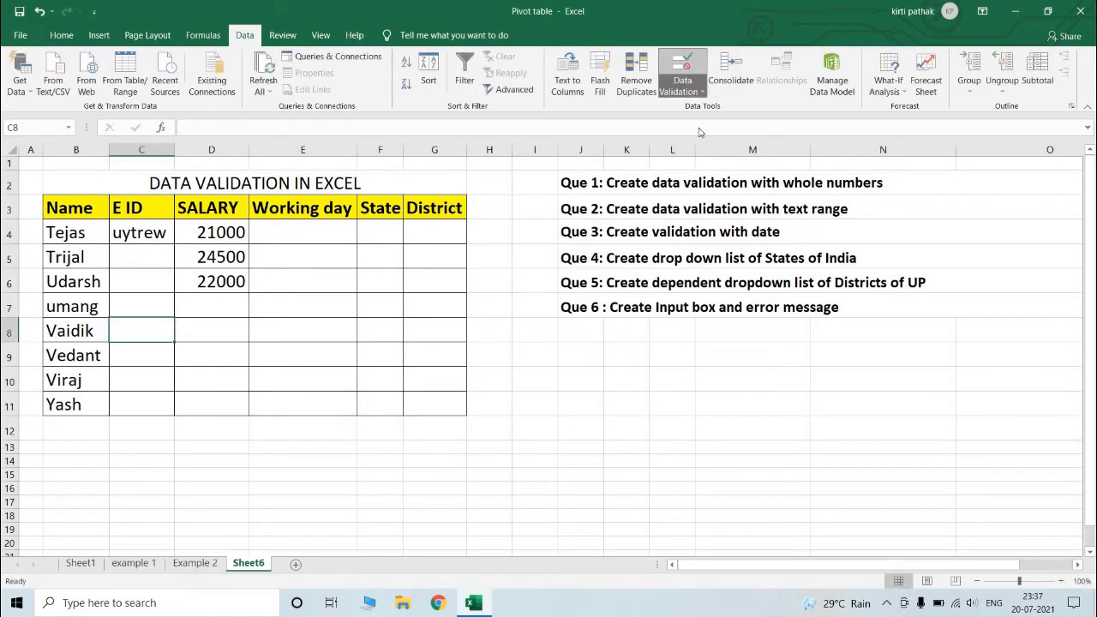
- Review the available comparison conditions in the text length validation rule of E ID cell C8
{"action": "left_click", "coordinate": [696, 87]}
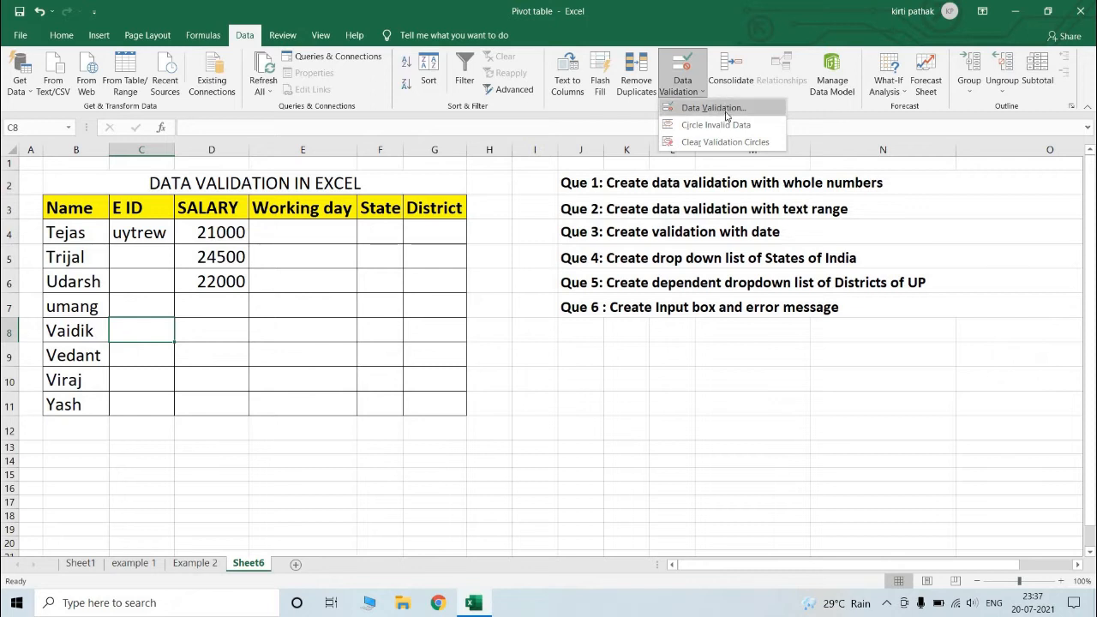
{"action": "left_click", "coordinate": [725, 107]}
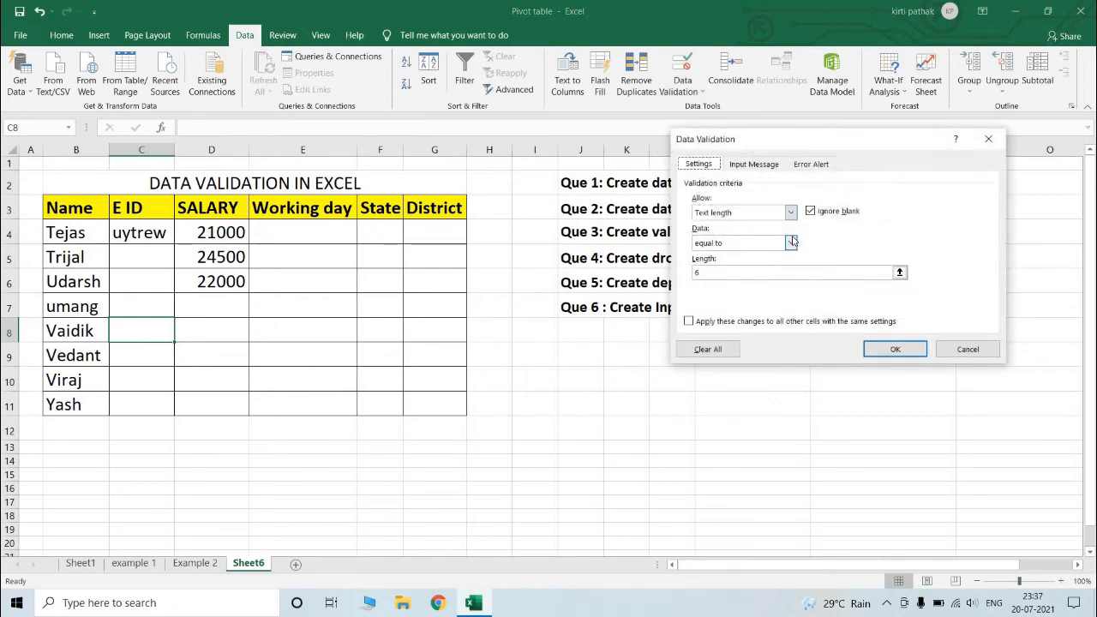
{"action": "left_click", "coordinate": [790, 243]}
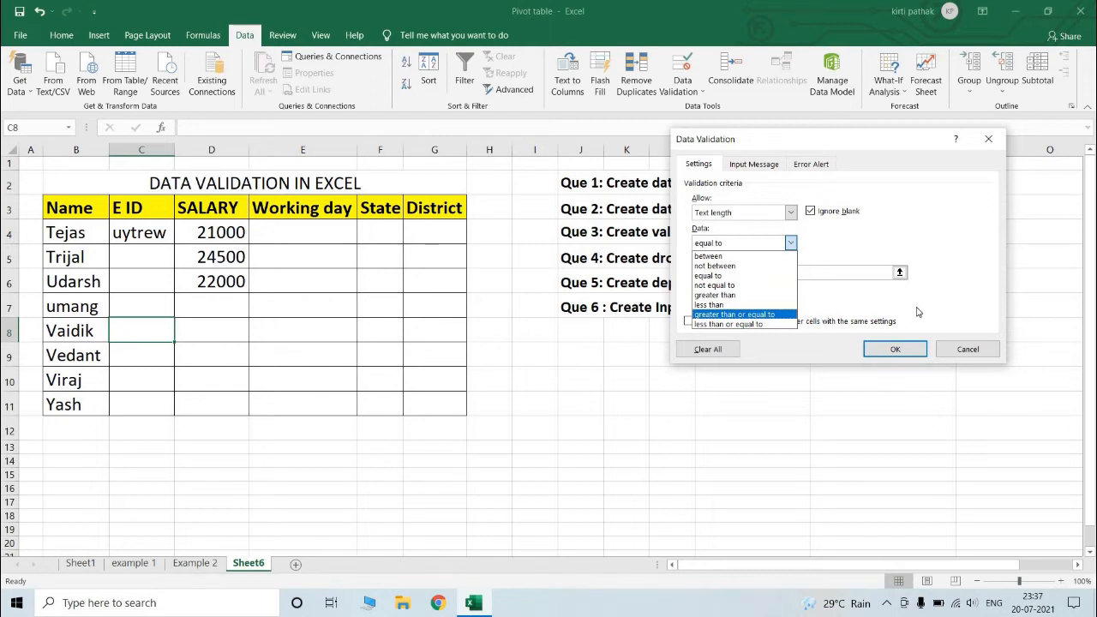
{"action": "left_click", "coordinate": [916, 350]}
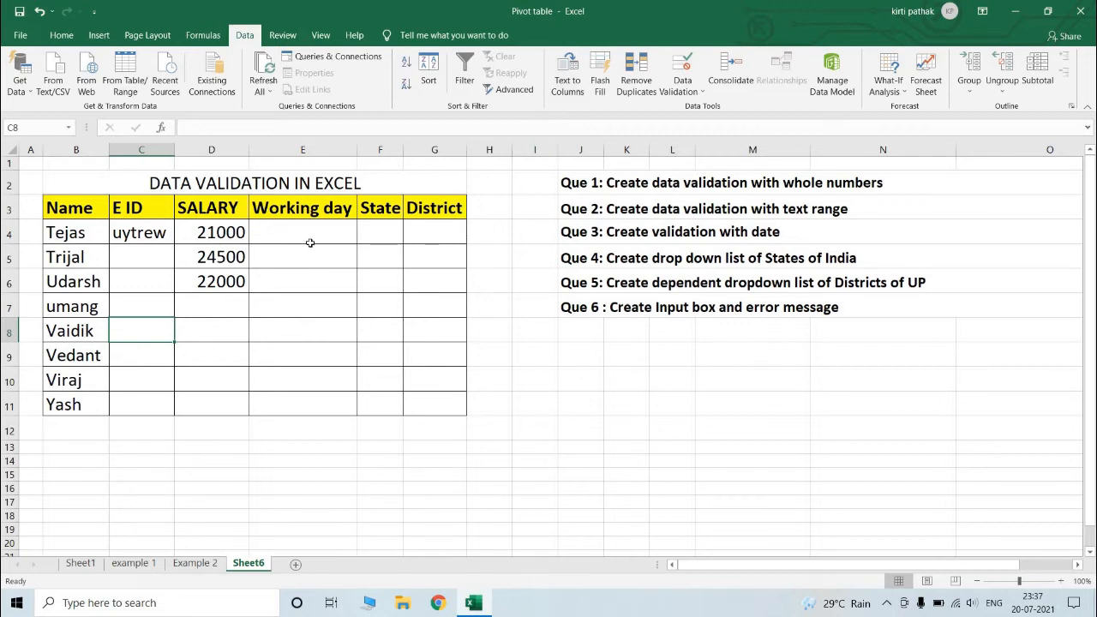
- Add a data validation rule to Working day cells E4:E11 that allows dates between 1/6/2021 and 30/6/2021
{"action": "left_click", "coordinate": [316, 233]}
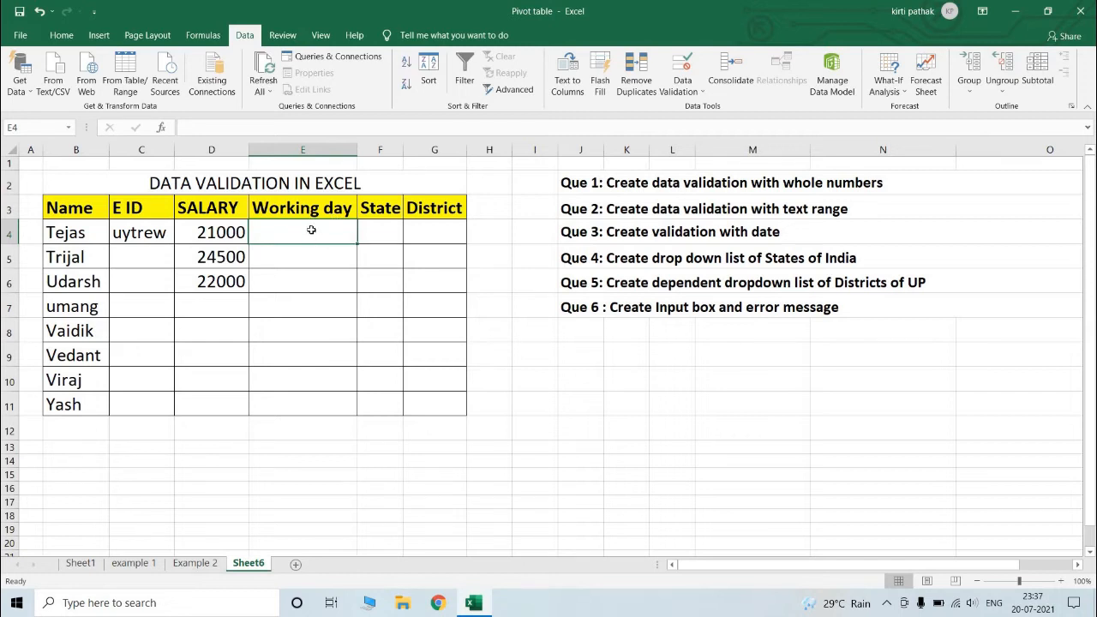
{"action": "left_click_drag", "start_coordinate": [311, 252], "coordinate": [343, 397]}
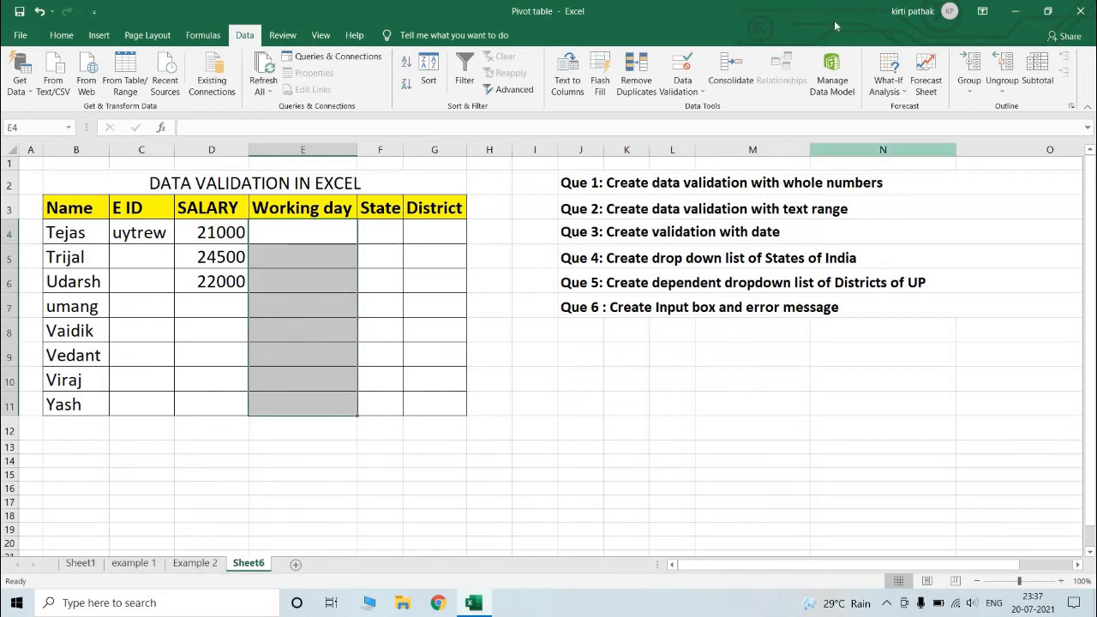
{"action": "left_click", "coordinate": [683, 89]}
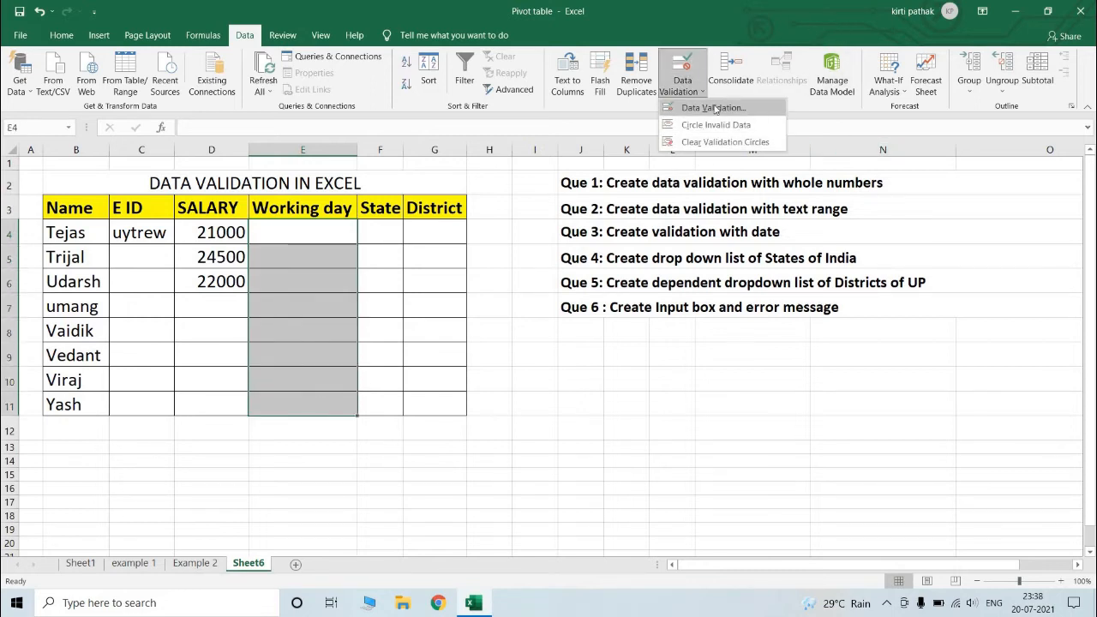
{"action": "left_click", "coordinate": [713, 107]}
{"action": "left_click", "coordinate": [790, 212]}
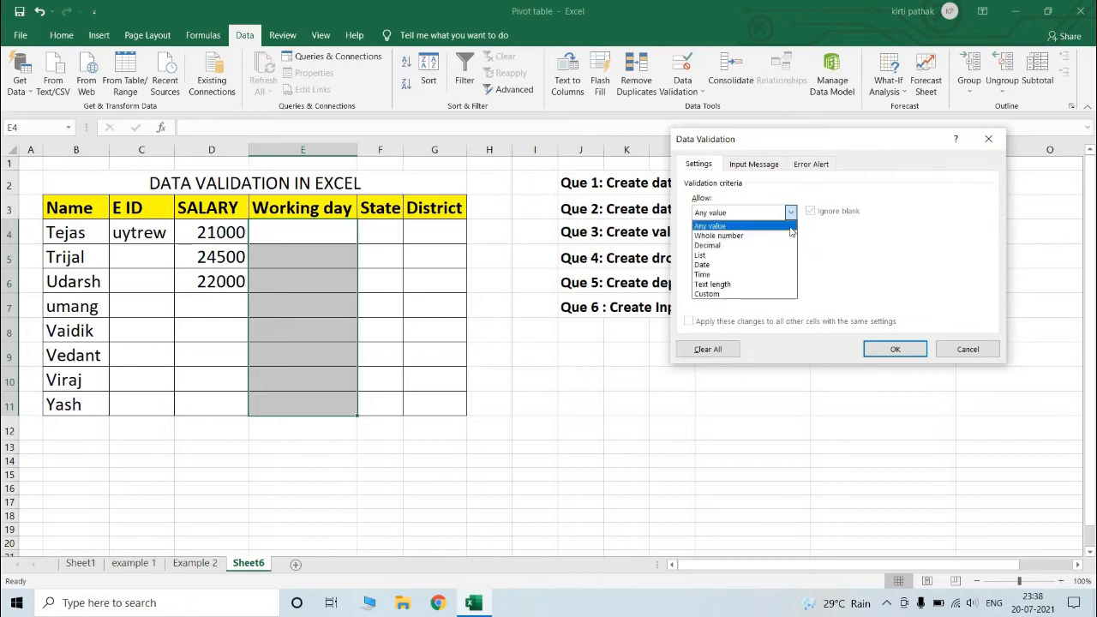
{"action": "left_click", "coordinate": [723, 265]}
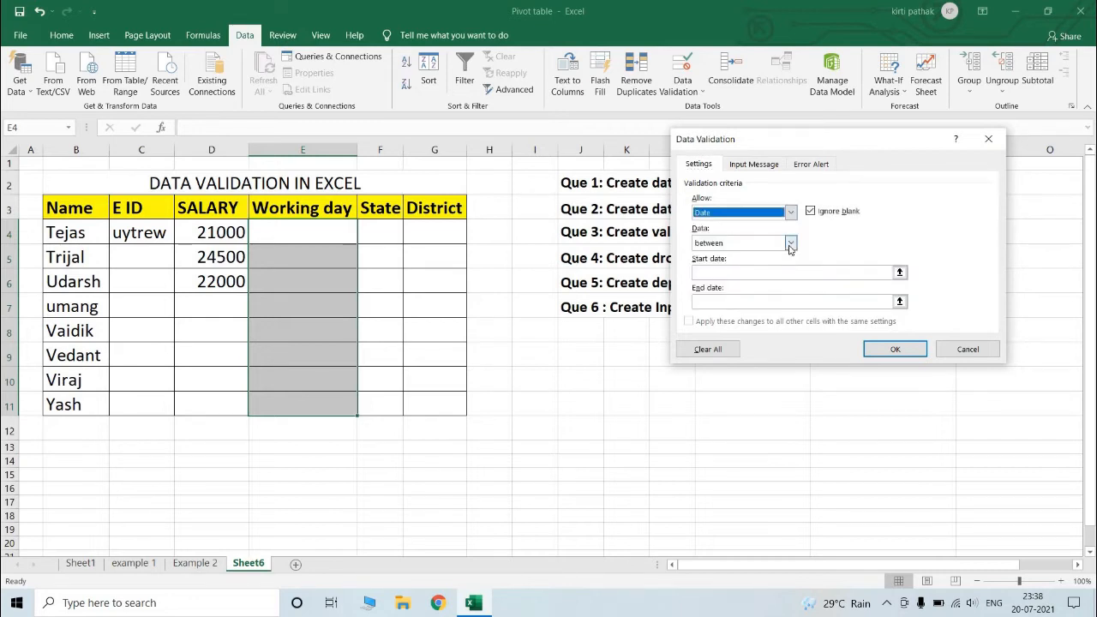
{"action": "left_click", "coordinate": [743, 275]}
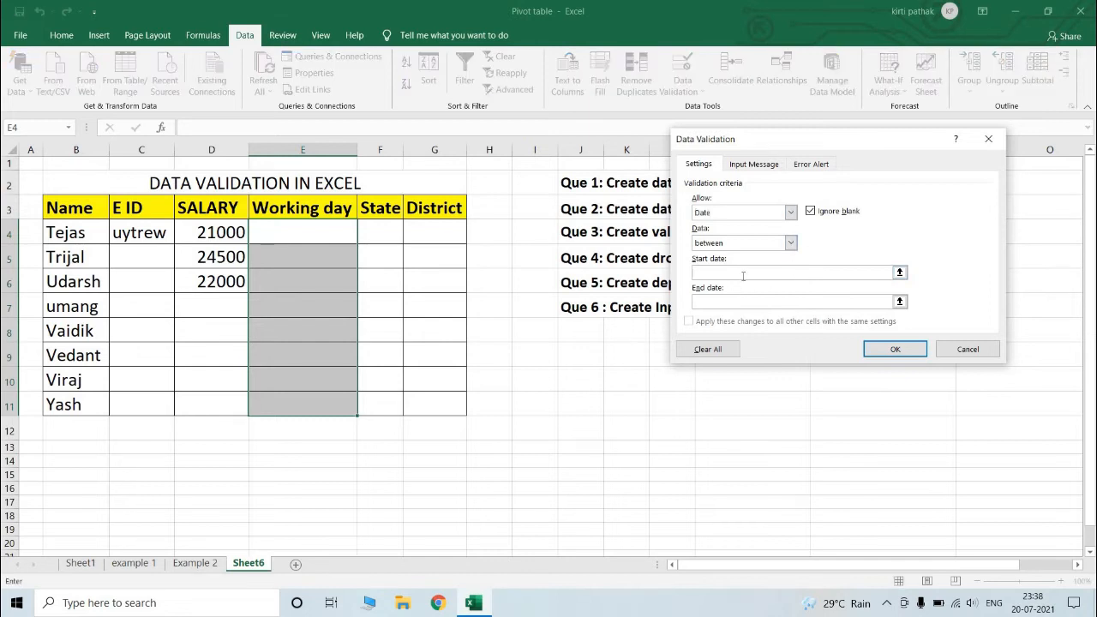
{"action": "type", "text": "1/6/2021"}
{"action": "left_click", "coordinate": [740, 302]}
{"action": "type", "text": "30/6/2021"}
{"action": "left_click", "coordinate": [899, 348]}
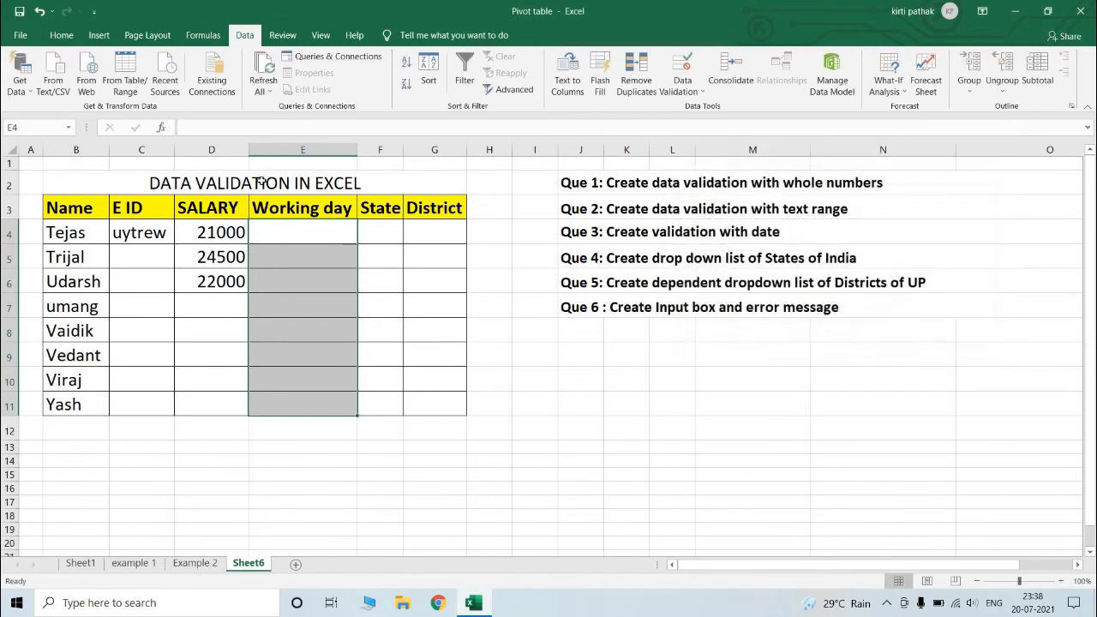
- Test the date rule in Working day cell E4 with 2/6/2020 and with 2/2/2021
{"action": "left_click", "coordinate": [277, 237]}
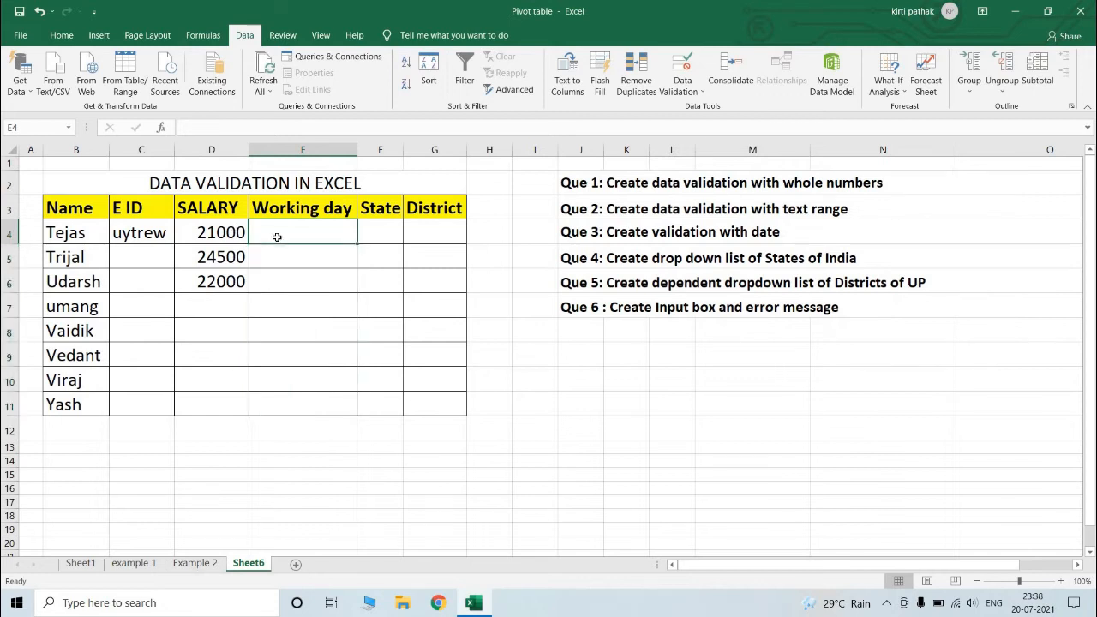
{"action": "type", "text": "2"}
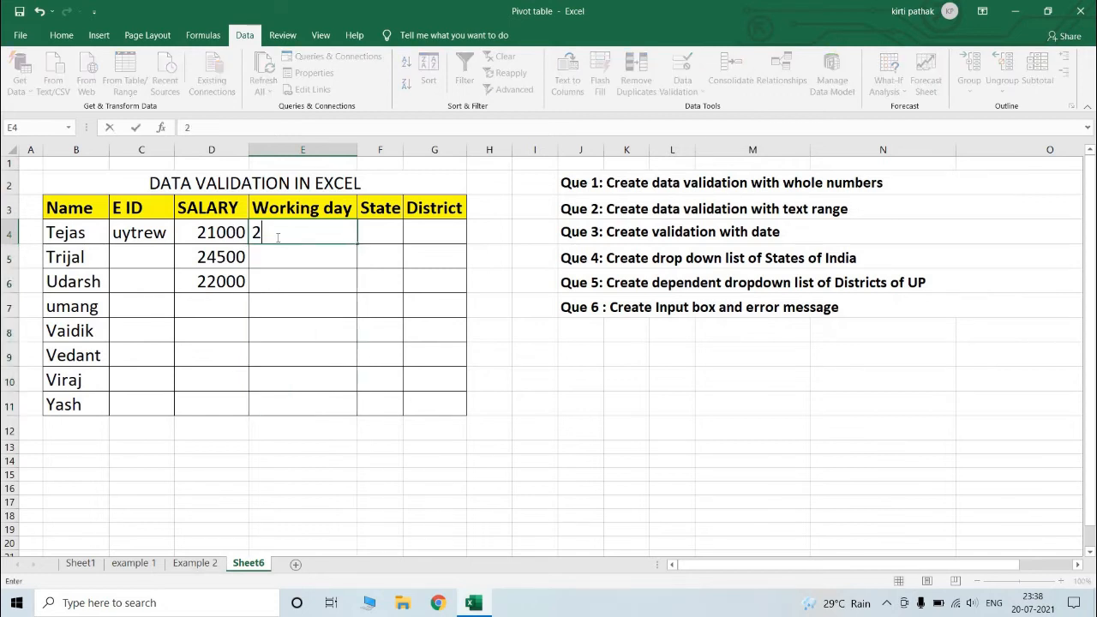
{"action": "type", "text": "/6/2020"}
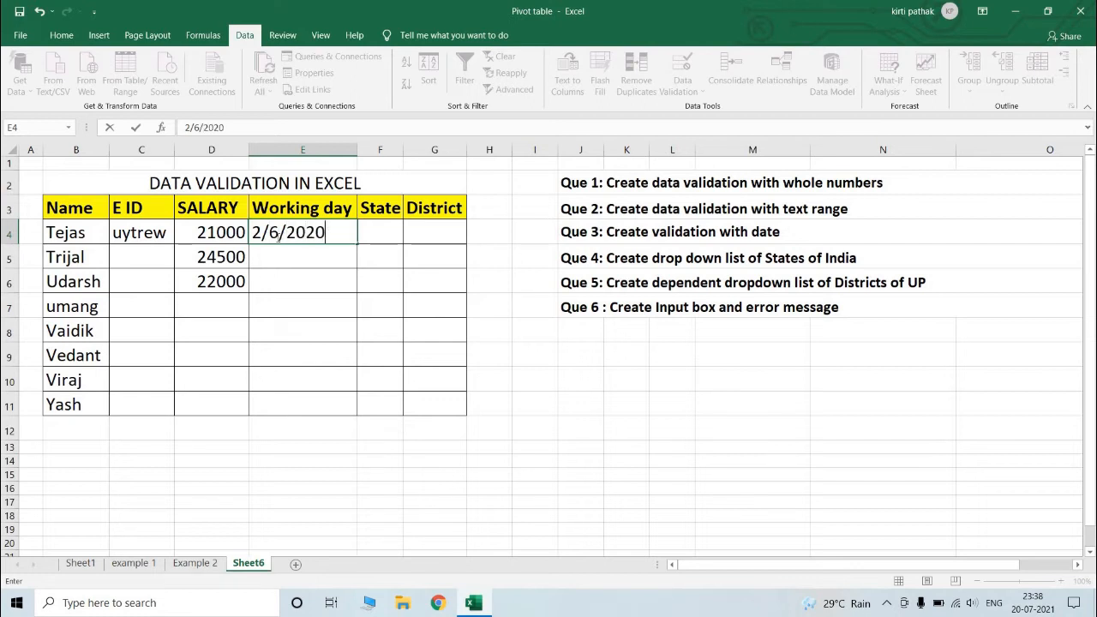
{"action": "key", "text": "Return"}
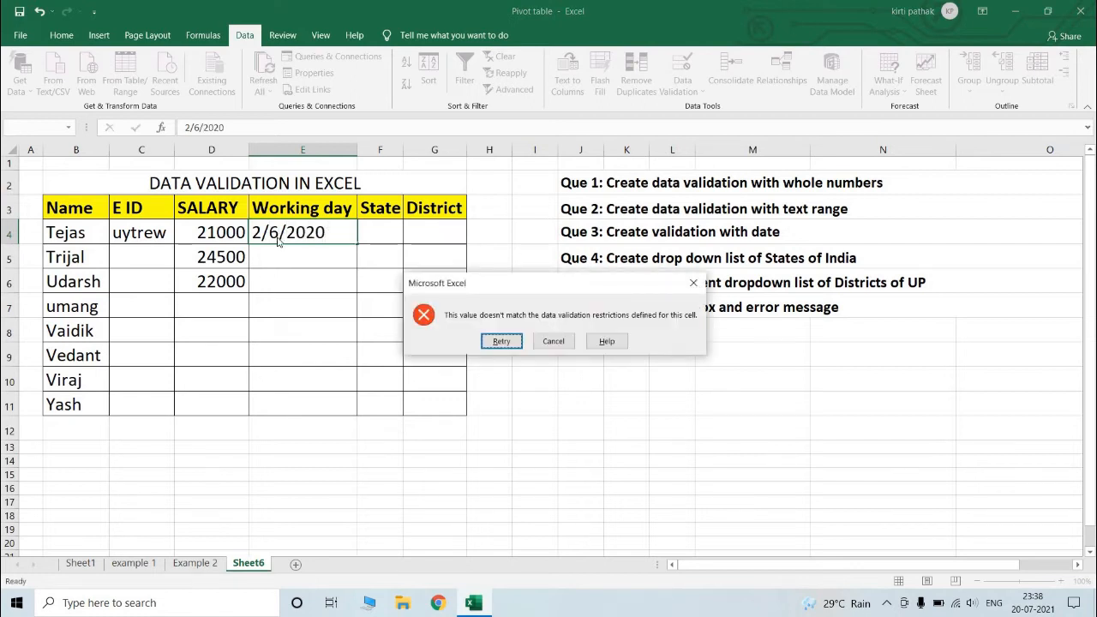
{"action": "key", "text": "Return"}
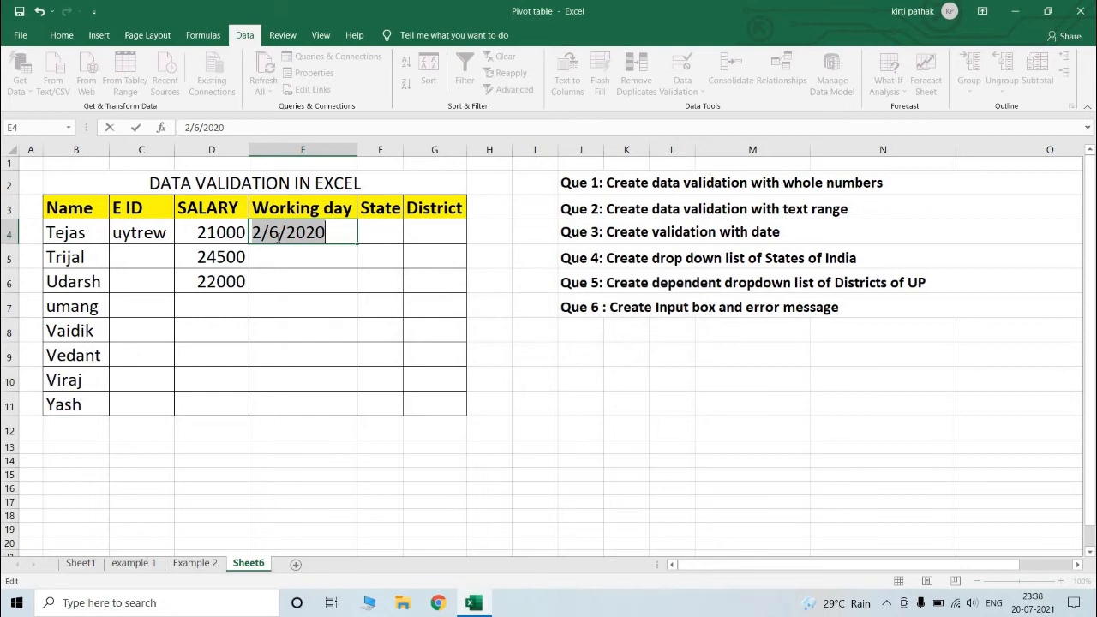
{"action": "type", "text": "2/"}
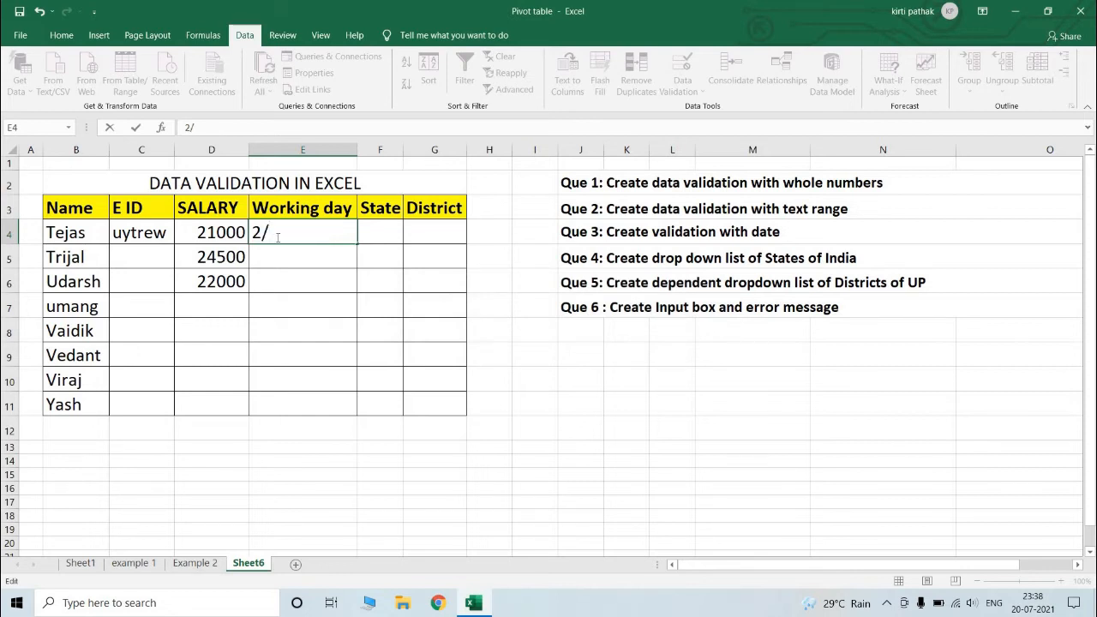
{"action": "type", "text": "2/2021"}
{"action": "key", "text": "Return"}
{"action": "key", "text": "Return"}
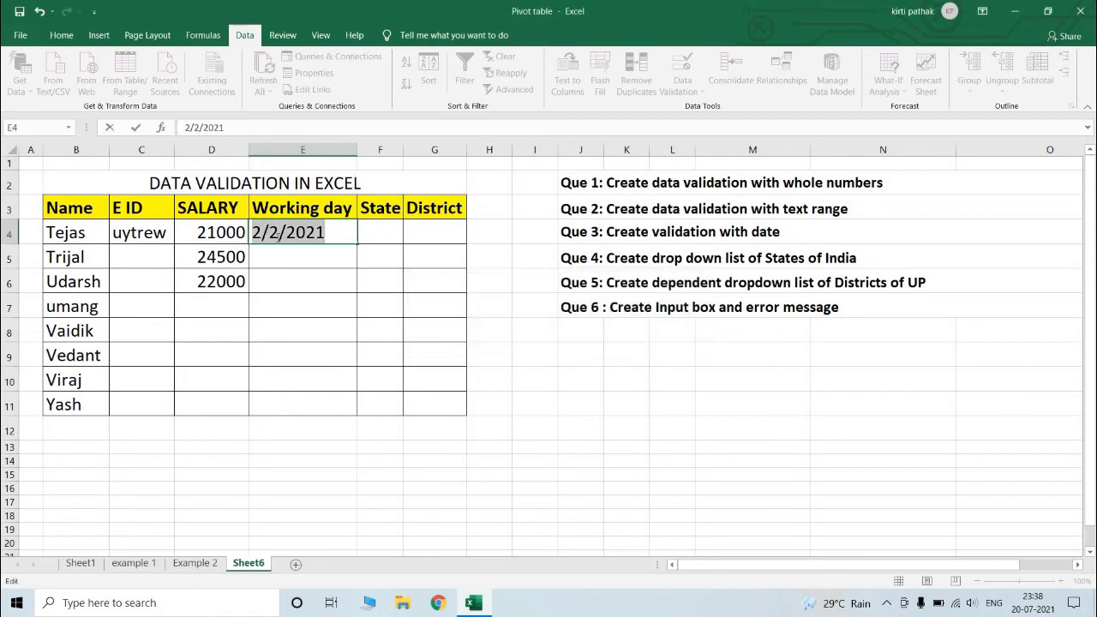
- Enter the working days 2/6/2021 in E4 and 23/6/2021 in E5
{"action": "type", "text": "2/"}
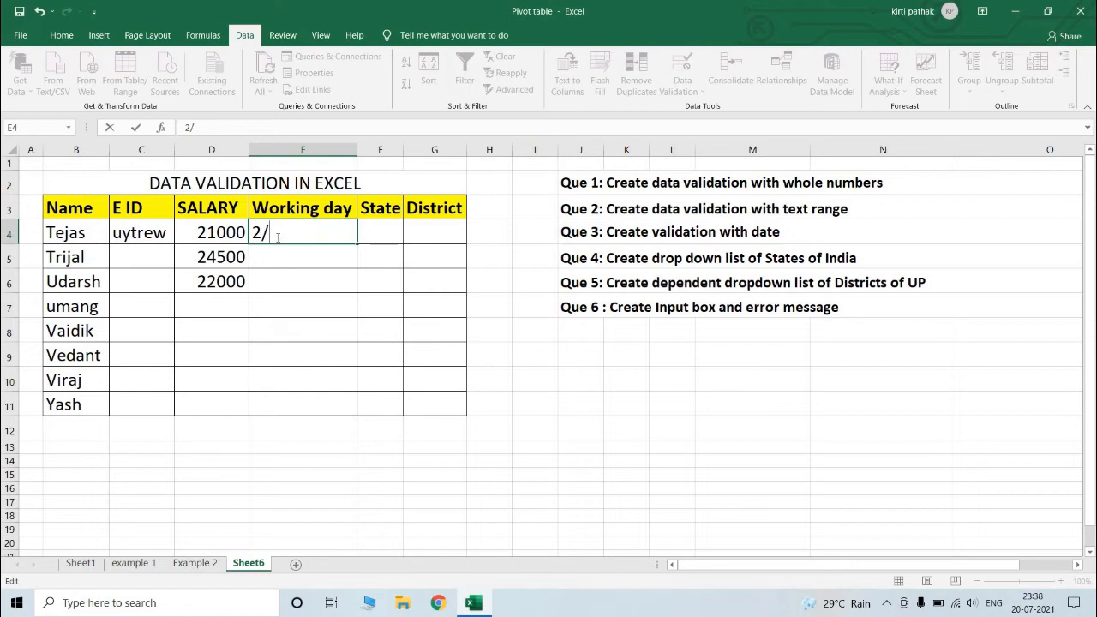
{"action": "type", "text": "6/2021"}
{"action": "key", "text": "Return"}
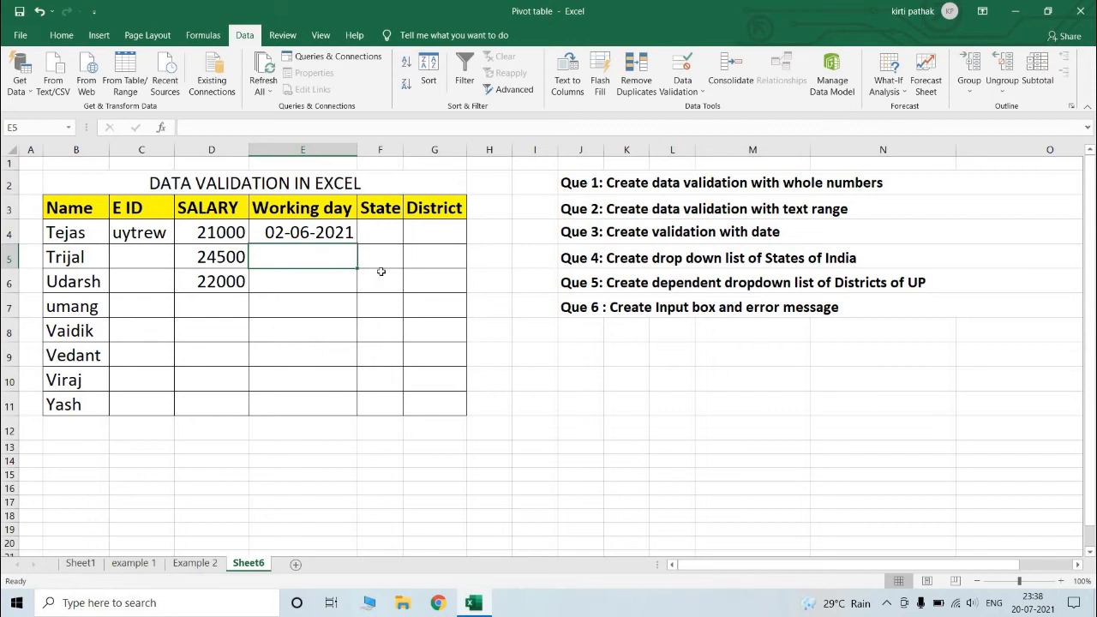
{"action": "type", "text": "23/"}
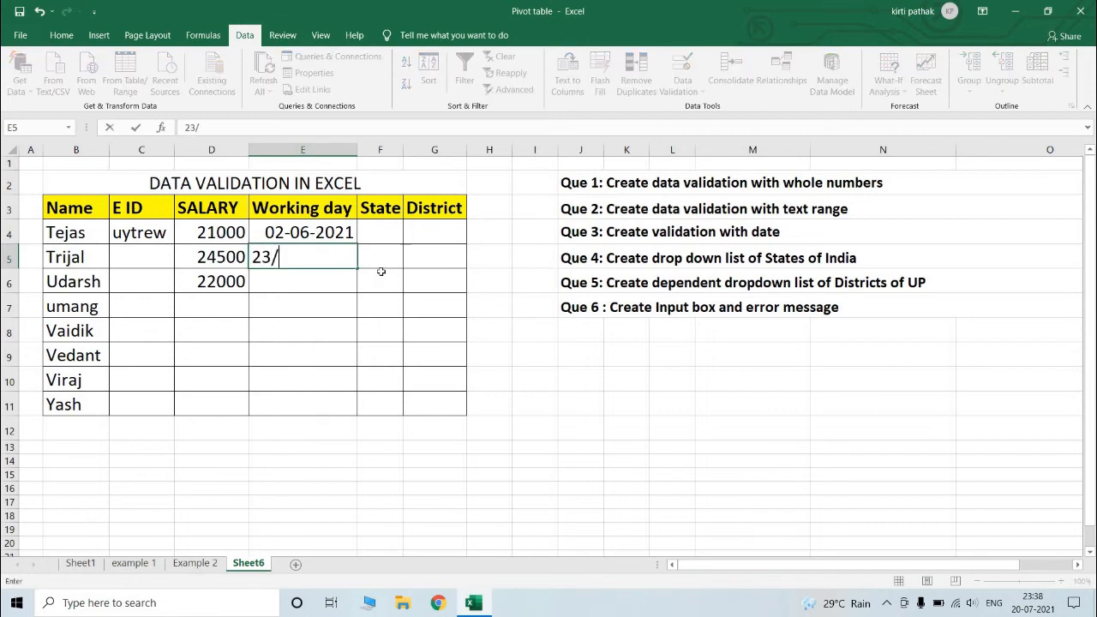
{"action": "type", "text": "6/2021"}
{"action": "key", "text": "Return"}
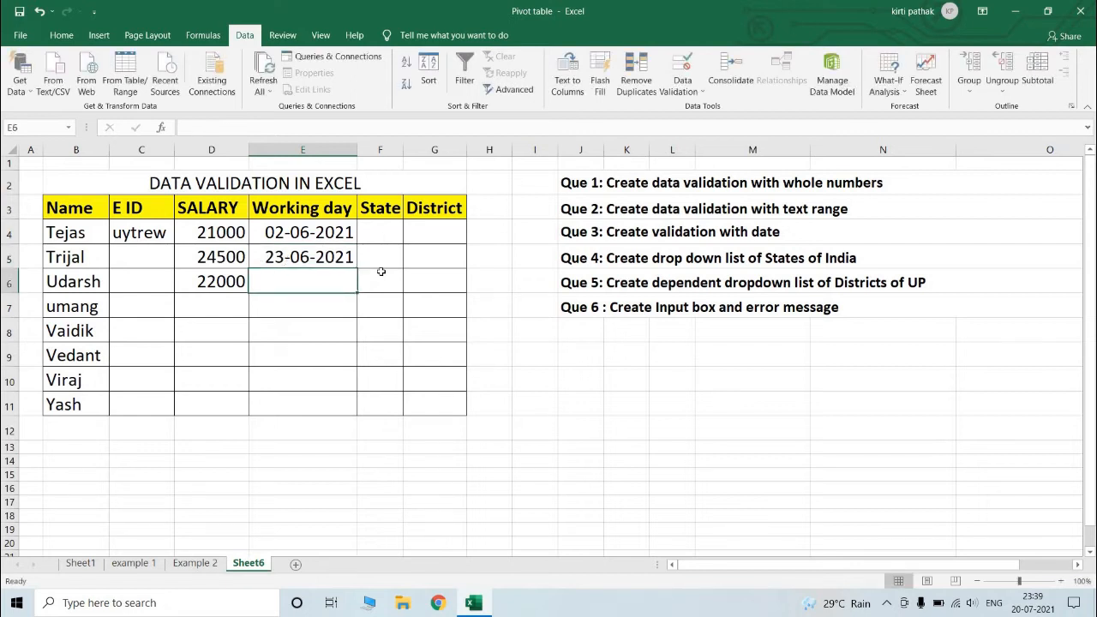
- Test the date rule in Working day cell E6 with 23/9/2021 and clear the entry
{"action": "type", "text": "23/"}
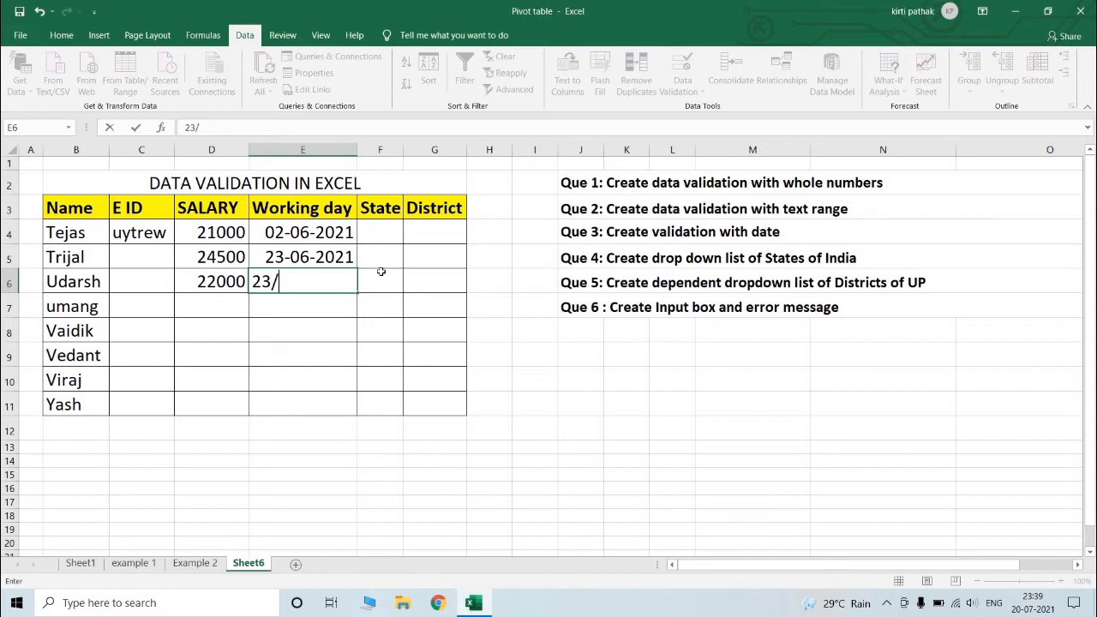
{"action": "type", "text": "9/2021"}
{"action": "key", "text": "Return"}
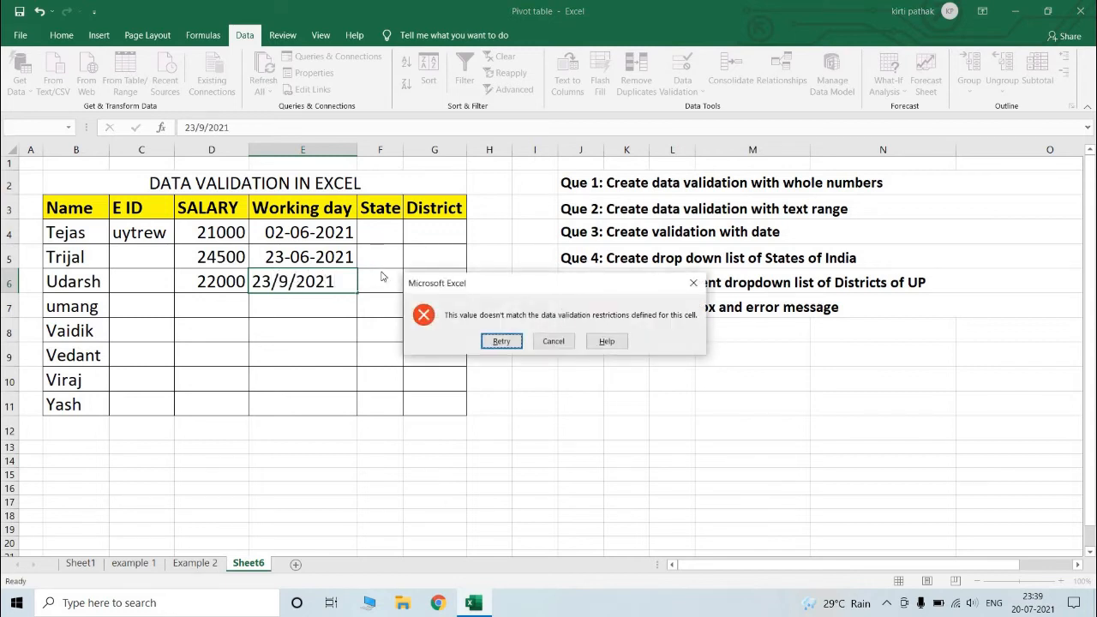
{"action": "key", "text": "Return"}
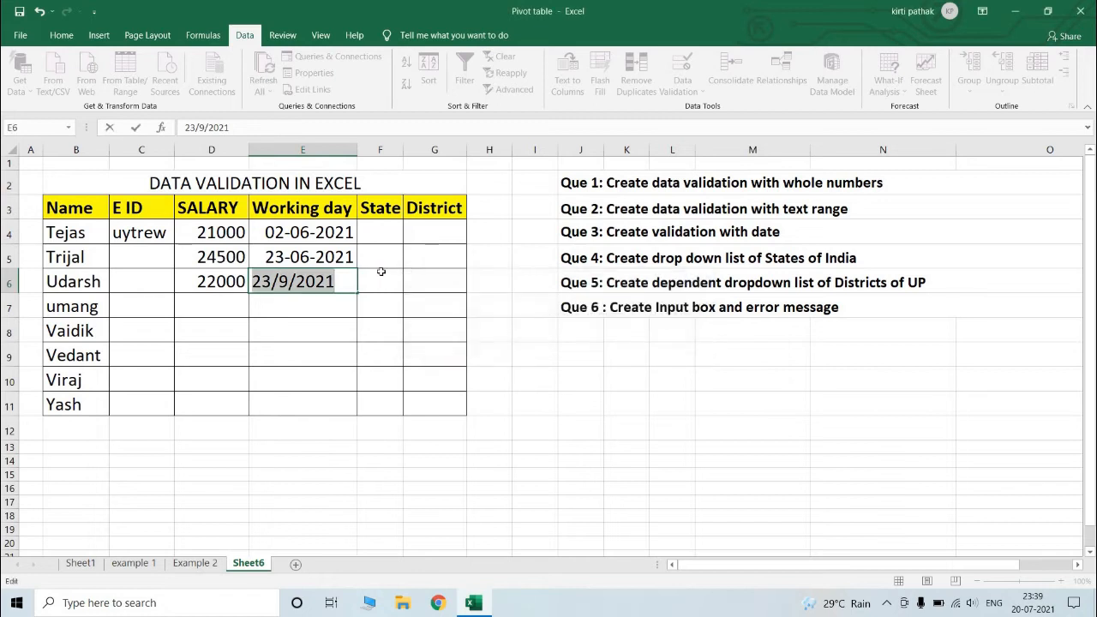
{"action": "key", "text": "BackSpace"}
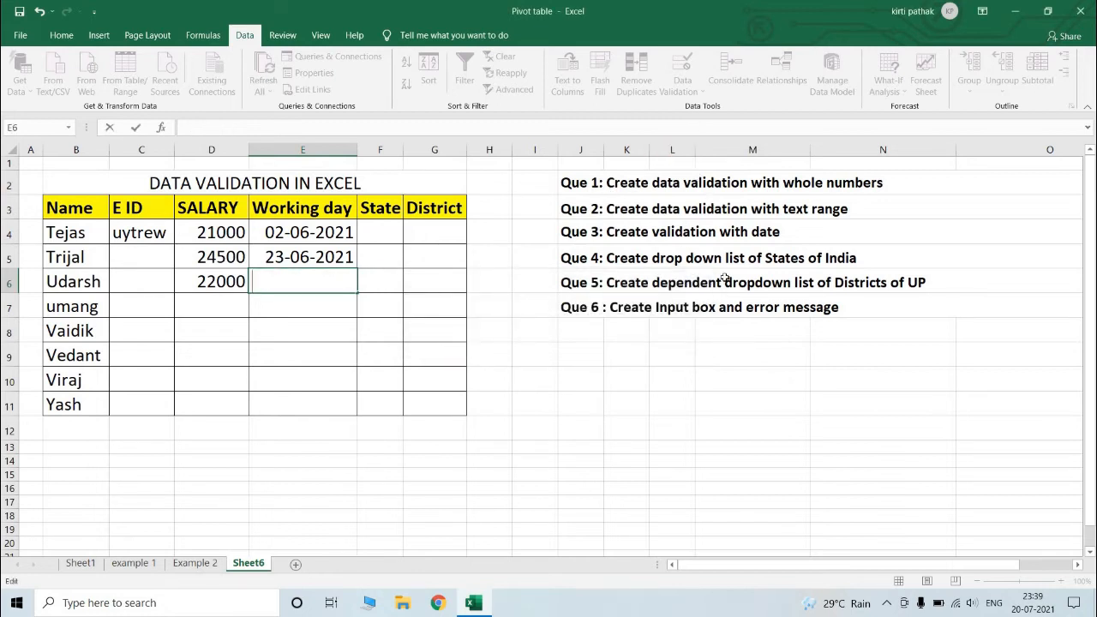
{"action": "left_click", "coordinate": [595, 314]}
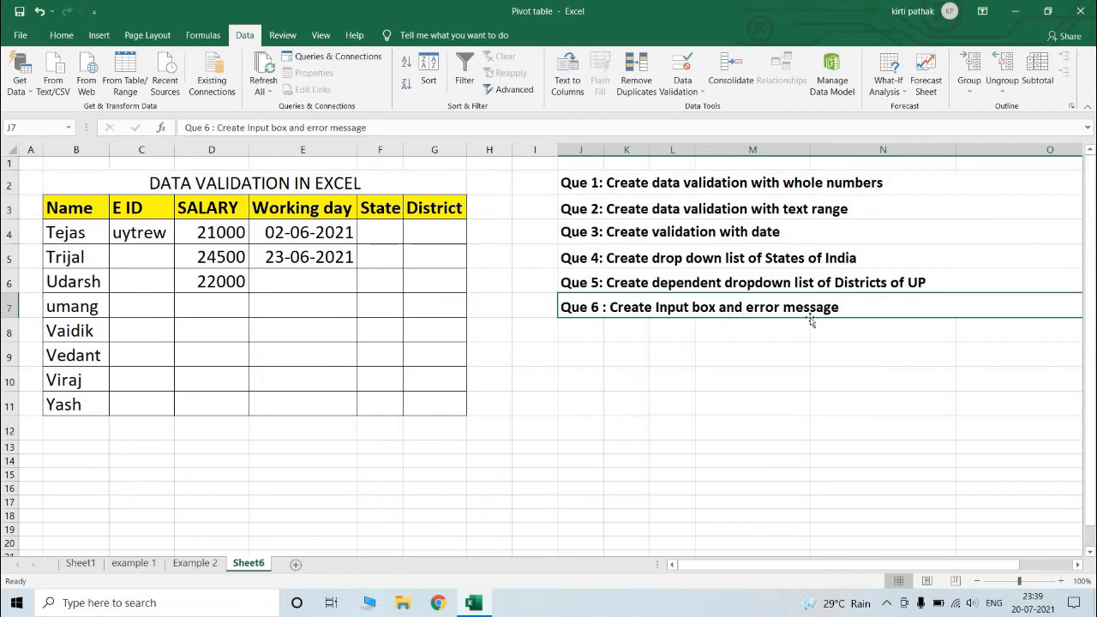
- Add an input message to E ID cell C4 titled "Information" with the text "Please enter only 6 chrachter"
{"action": "left_click", "coordinate": [168, 235]}
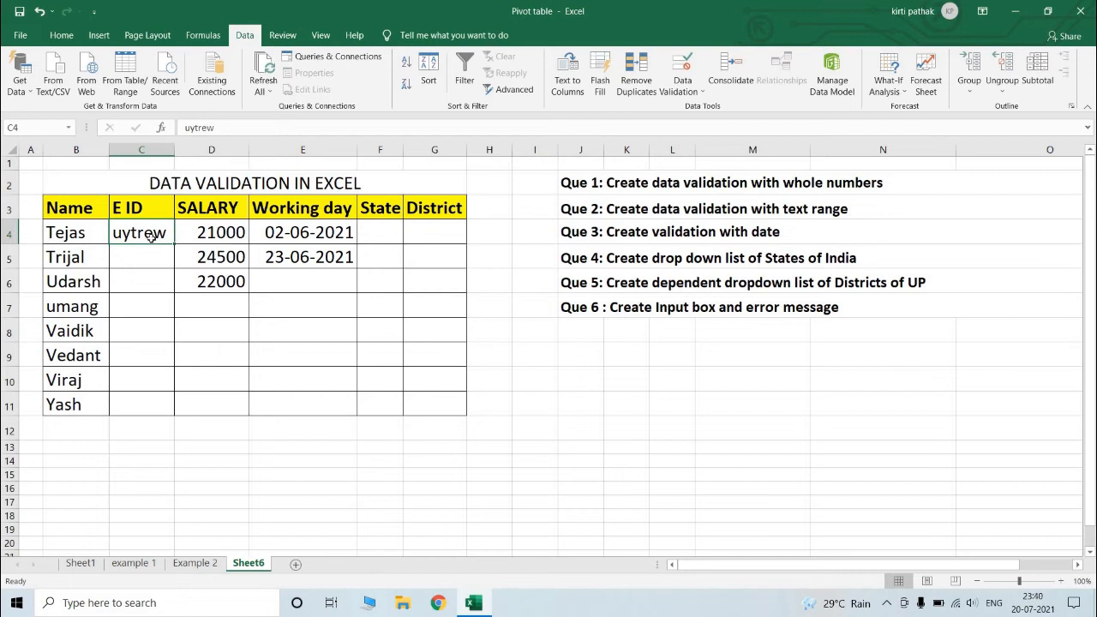
{"action": "left_click", "coordinate": [687, 92]}
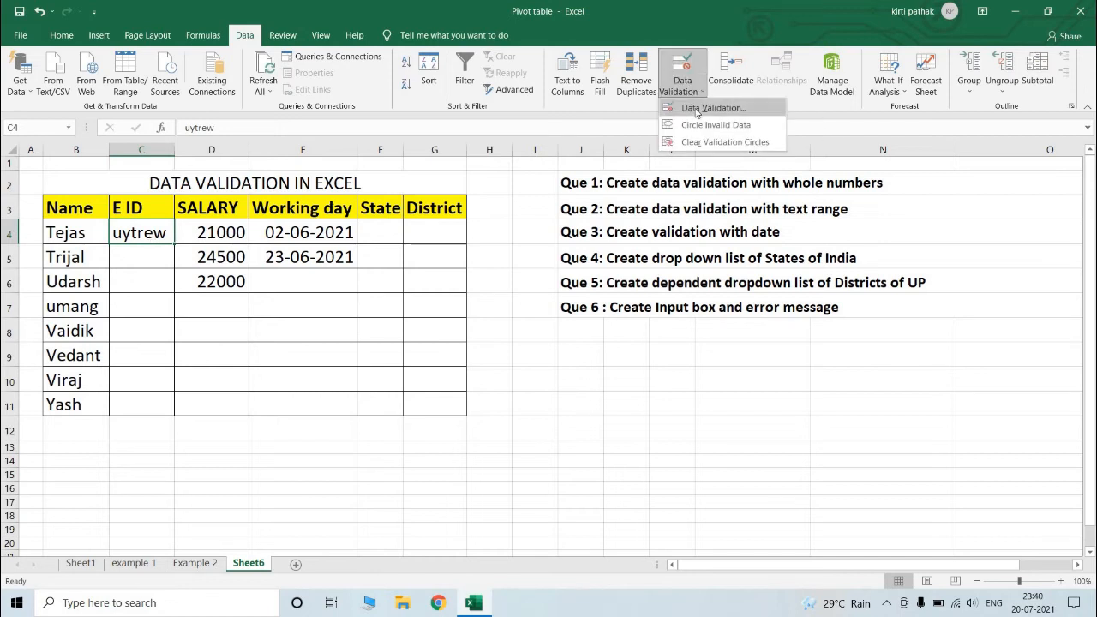
{"action": "left_click", "coordinate": [746, 108]}
{"action": "left_click", "coordinate": [743, 166]}
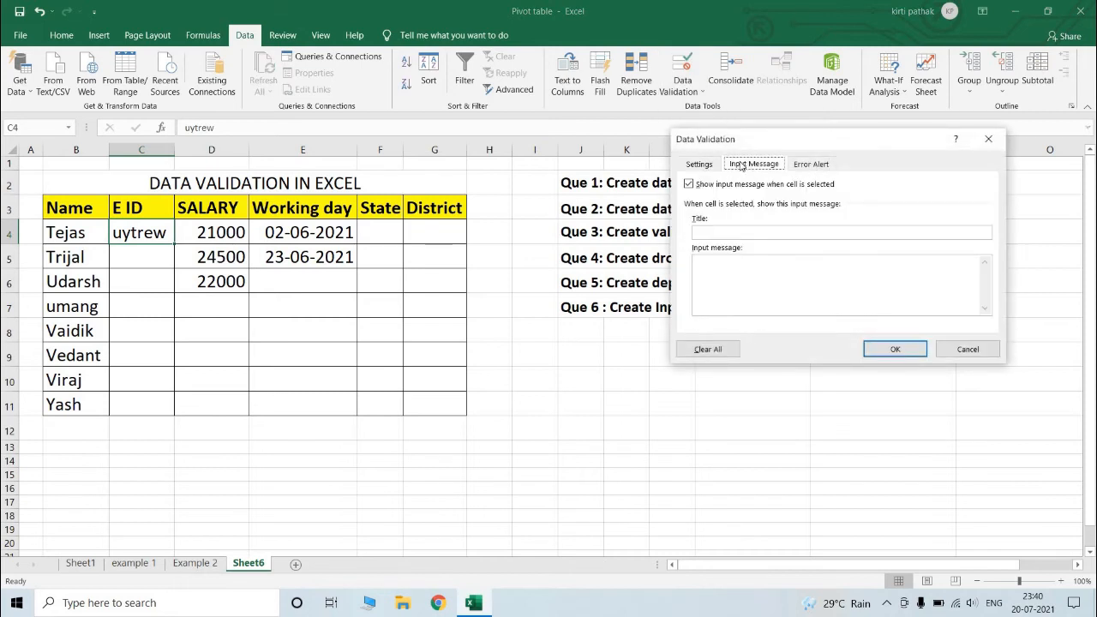
{"action": "left_click", "coordinate": [710, 235]}
{"action": "type", "text": "Information"}
{"action": "left_click", "coordinate": [787, 261]}
{"action": "type", "text": "Please enter"}
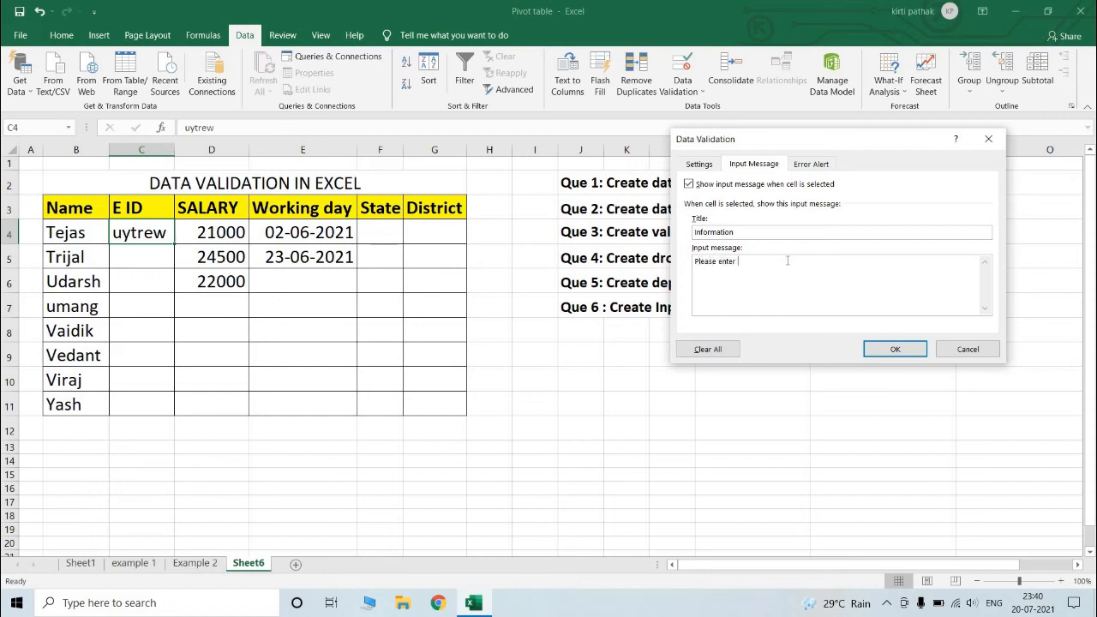
{"action": "type", "text": " only 6chrachte"}
{"action": "key", "text": "Left"}
{"action": "key", "text": "Left"}
{"action": "key", "text": "Left"}
{"action": "key", "text": "Left"}
{"action": "key", "text": "Left"}
{"action": "key", "text": "Left"}
{"action": "key", "text": "Left"}
{"action": "key", "text": "Left"}
{"action": "left_click", "coordinate": [924, 354]}
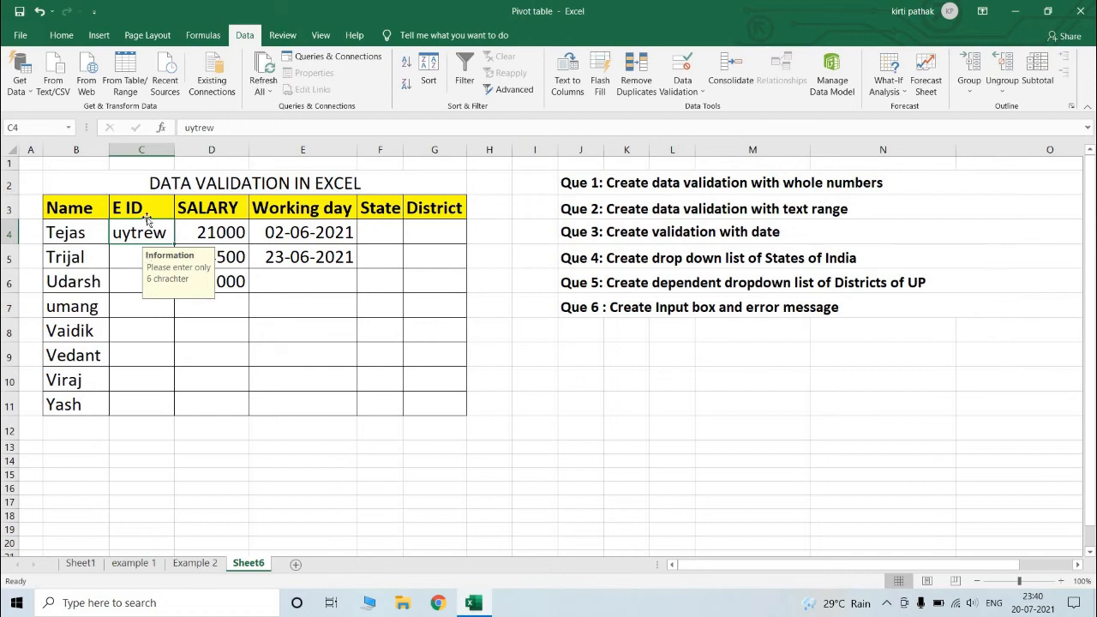
{"action": "left_click", "coordinate": [127, 301]}
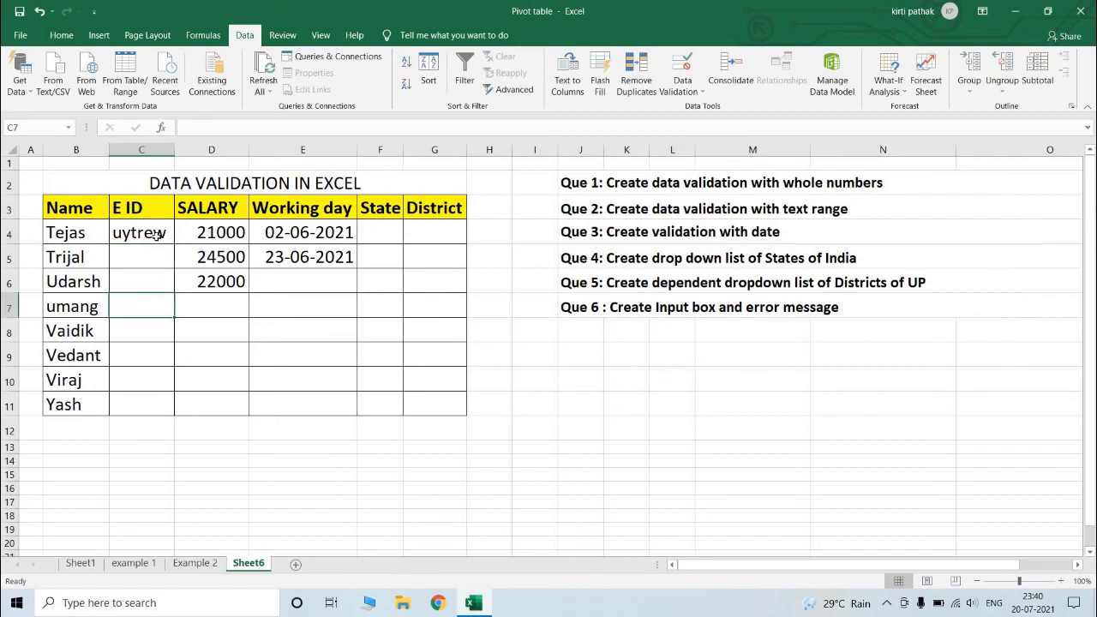
{"action": "left_click", "coordinate": [156, 239]}
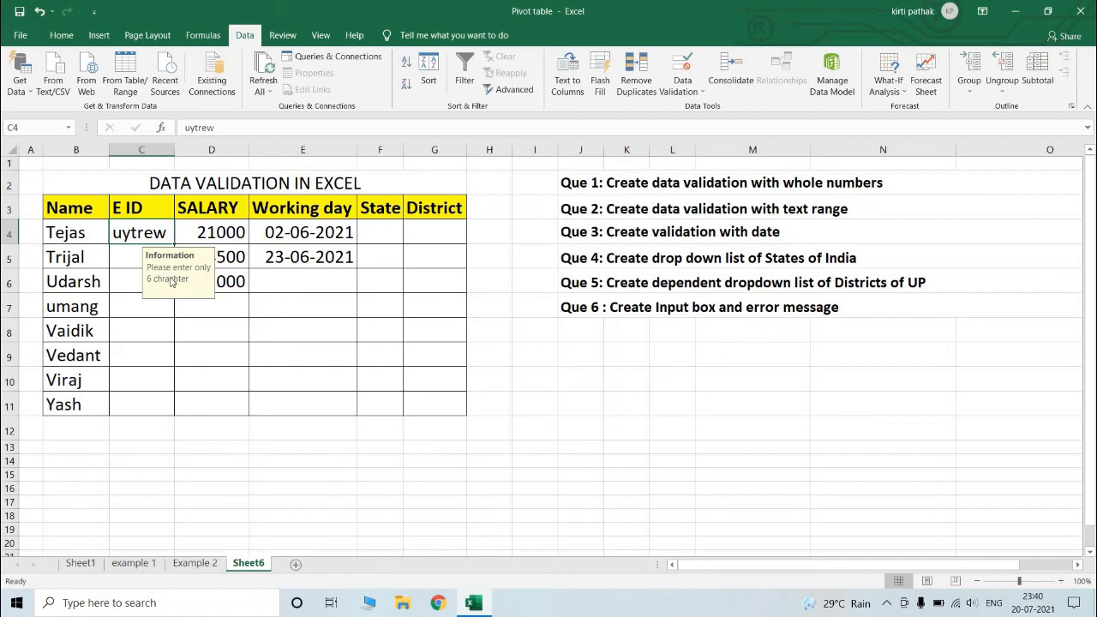
- Open data validation for E ID cells C4:C11, erasing their current validation settings
{"action": "left_click_drag", "start_coordinate": [139, 232], "coordinate": [146, 426]}
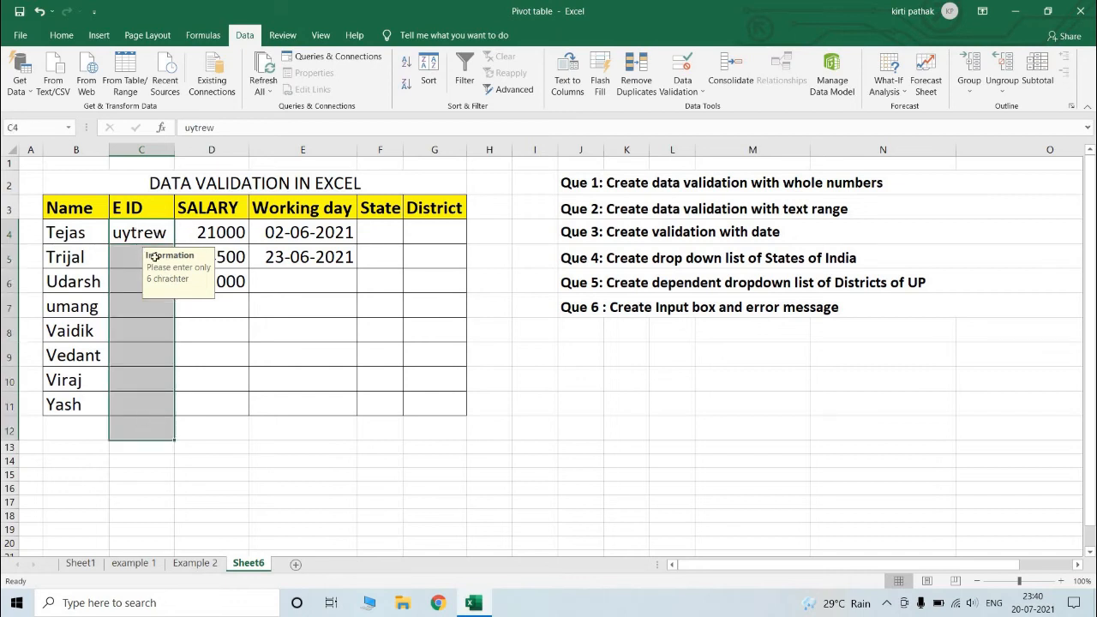
{"action": "left_click_drag", "start_coordinate": [144, 236], "coordinate": [157, 407]}
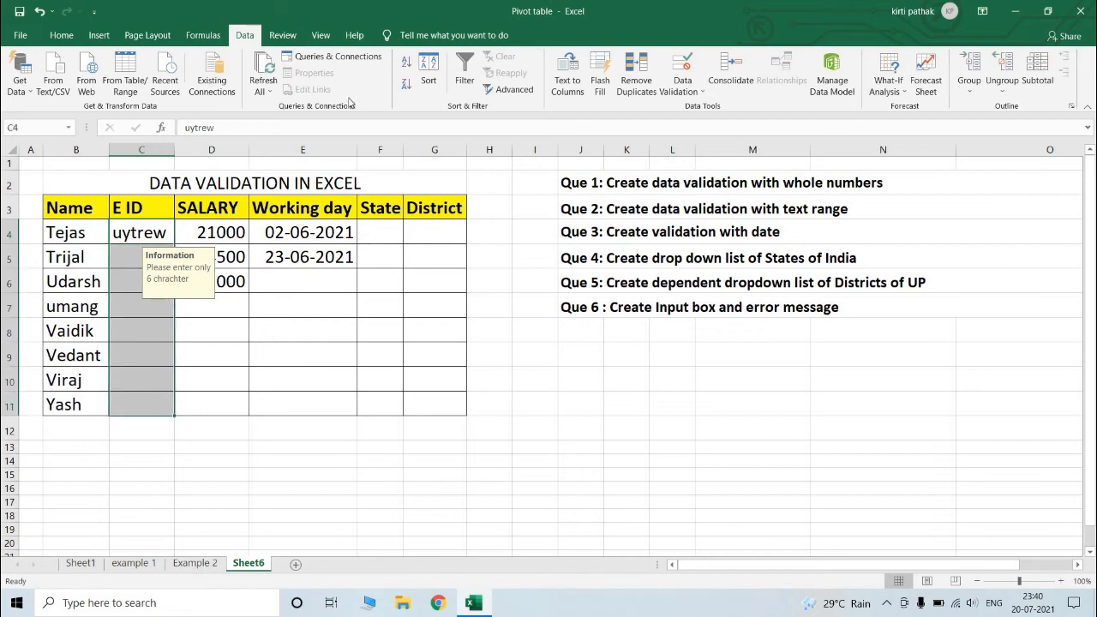
{"action": "left_click", "coordinate": [683, 86]}
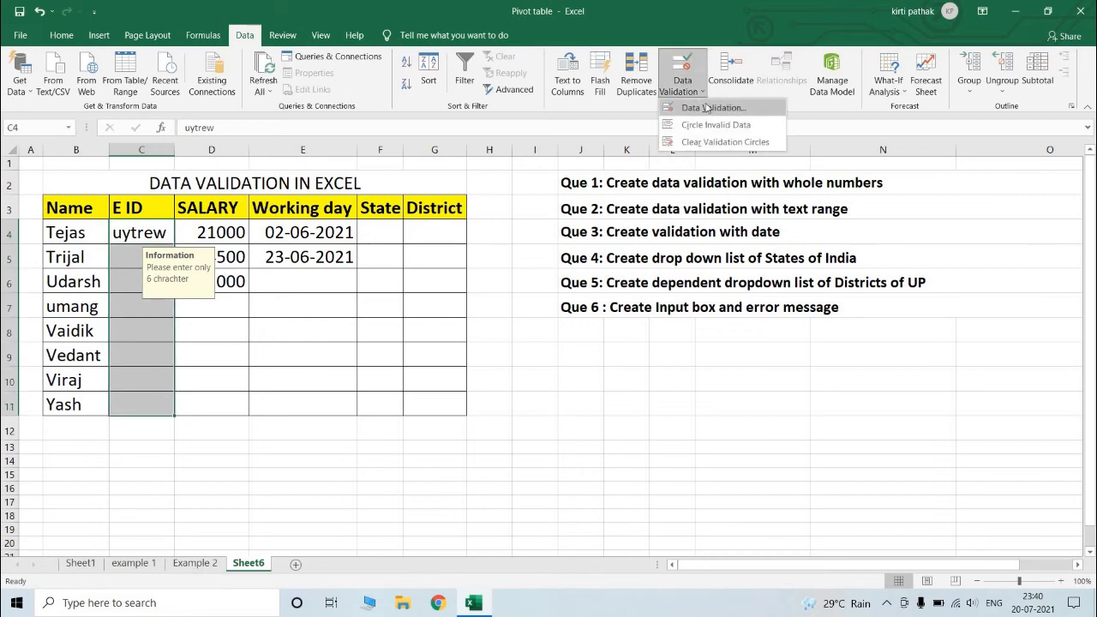
{"action": "left_click", "coordinate": [711, 107]}
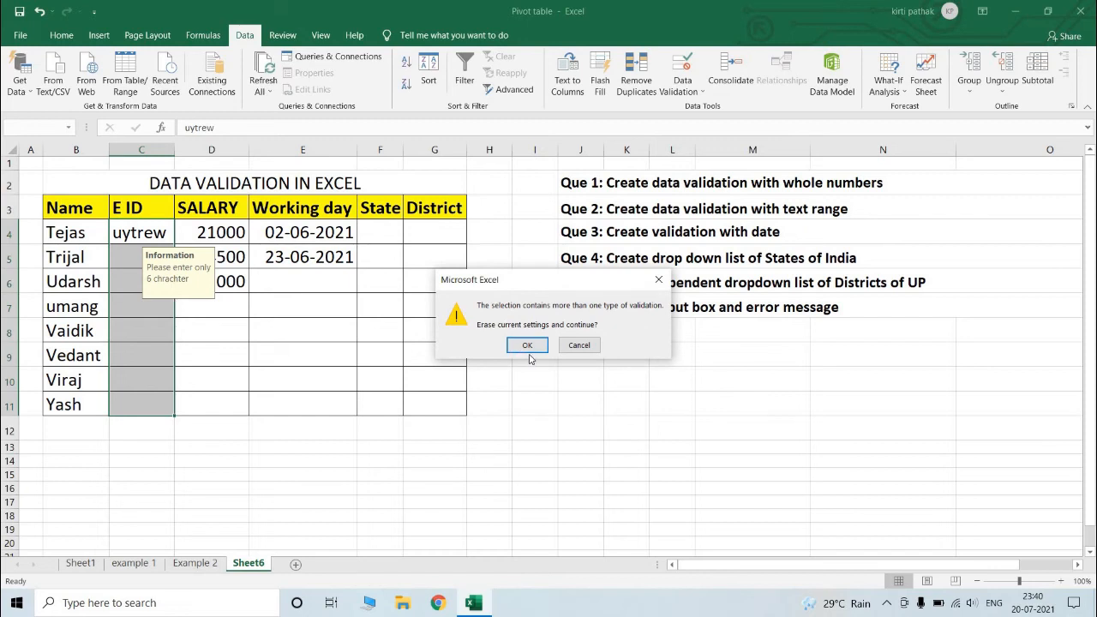
{"action": "left_click", "coordinate": [527, 345]}
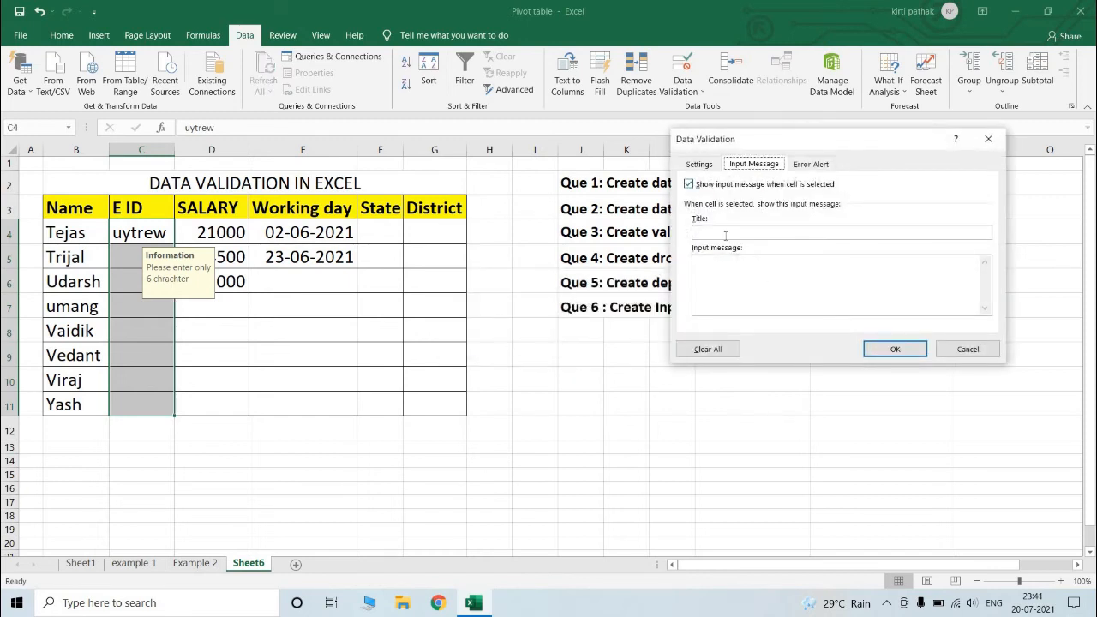
- Give E ID cells C4:C11 an input message titled "Input" with the text "Enter only 6 chrachters"
{"action": "left_click", "coordinate": [716, 234]}
{"action": "type", "text": "In"}
{"action": "type", "text": "put"}
{"action": "type", "text": "En"}
{"action": "type", "text": "ter on"}
{"action": "type", "text": "ly 6"}
{"action": "type", "text": " chrachter"}
{"action": "type", "text": "s"}
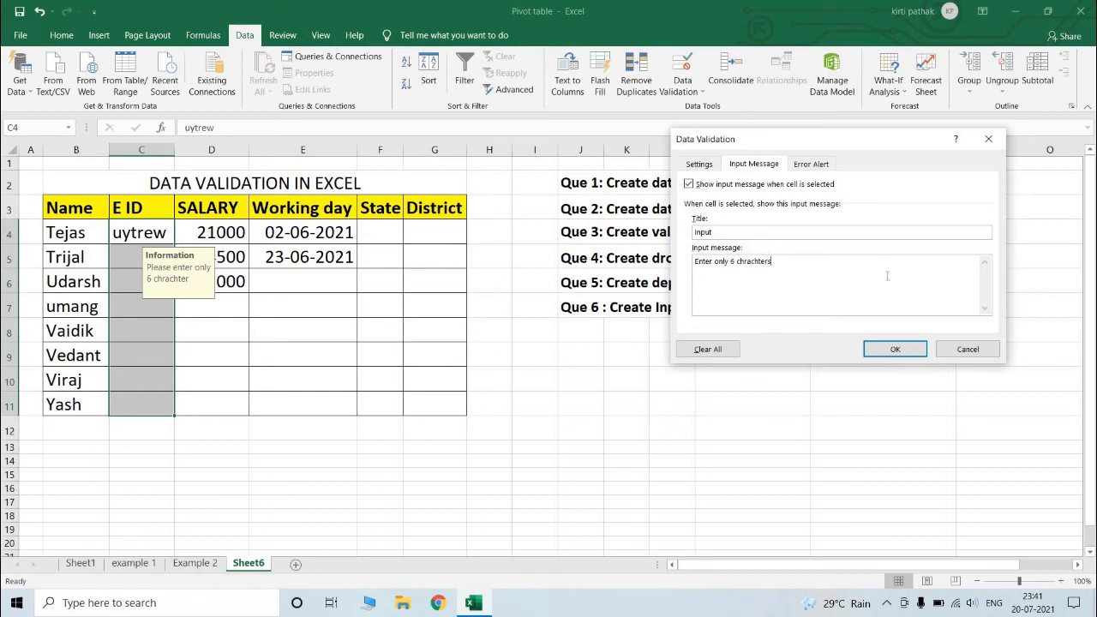
{"action": "left_click", "coordinate": [922, 351]}
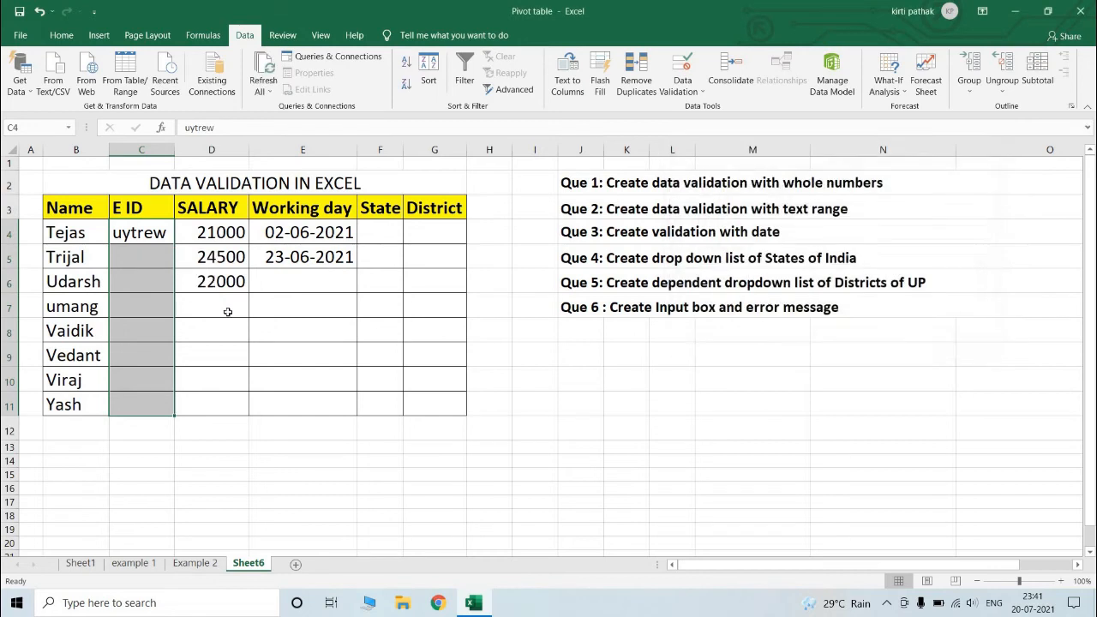
- Check the input message on E ID cells C4, C7 and C9
{"action": "left_click", "coordinate": [169, 234]}
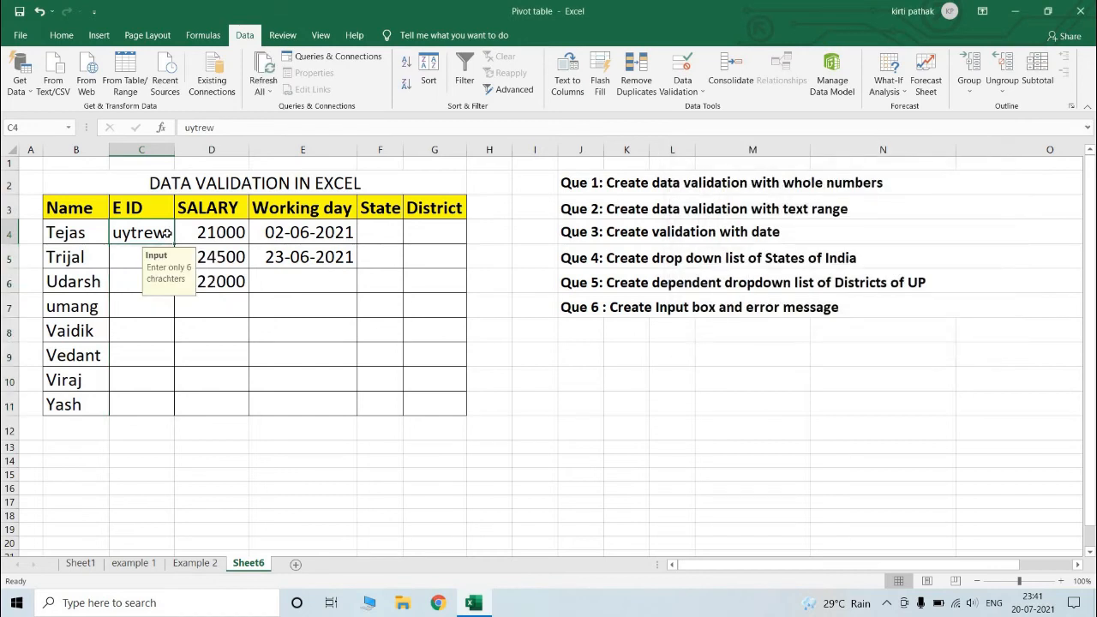
{"action": "left_click", "coordinate": [144, 318]}
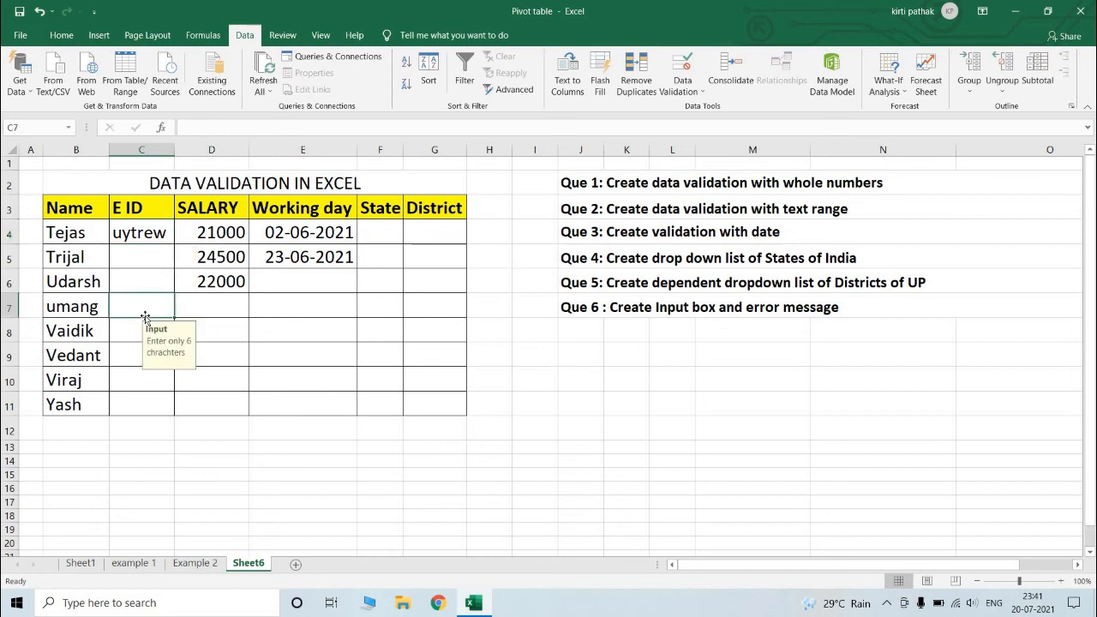
{"action": "left_click", "coordinate": [131, 363]}
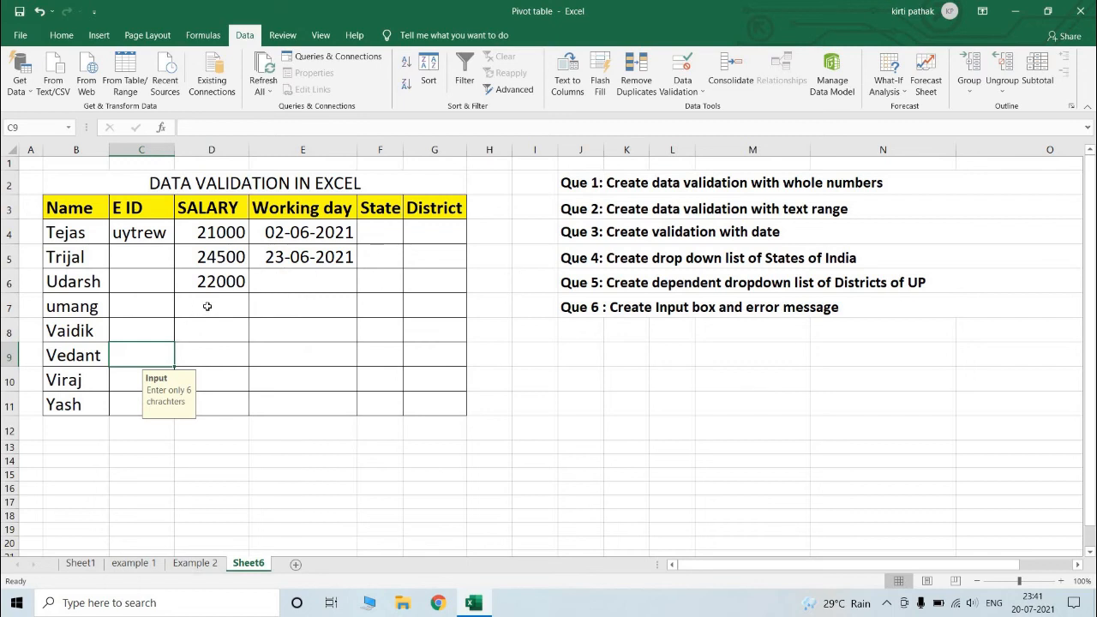
- Set the error alert style of Working day cell E6's validation to Warning
{"action": "left_click", "coordinate": [289, 282]}
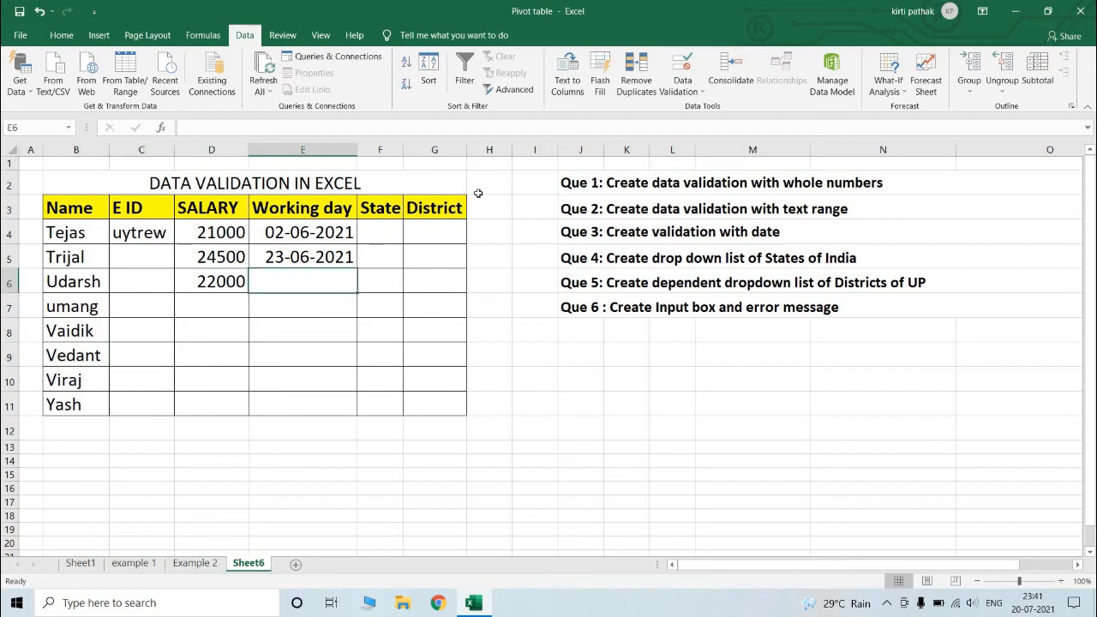
{"action": "left_click", "coordinate": [682, 89]}
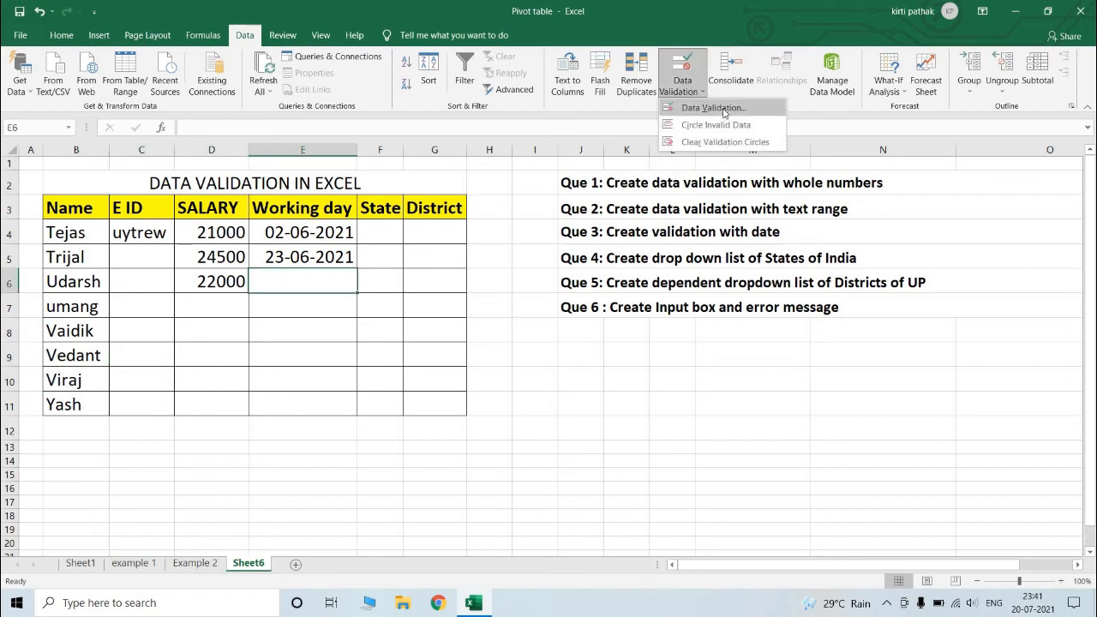
{"action": "left_click", "coordinate": [728, 106]}
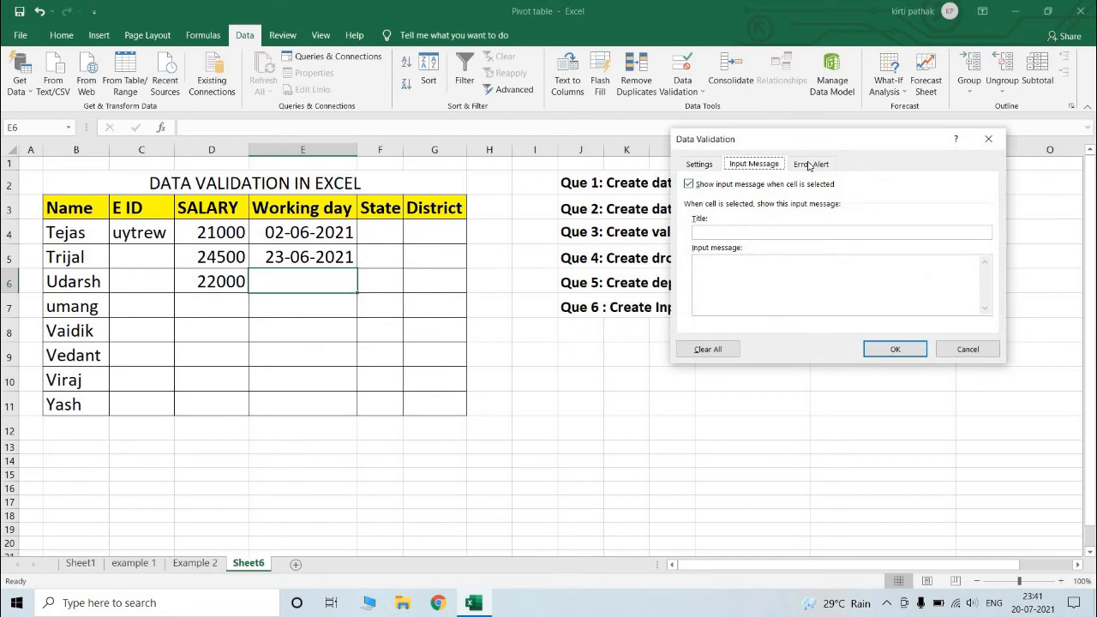
{"action": "left_click", "coordinate": [809, 165]}
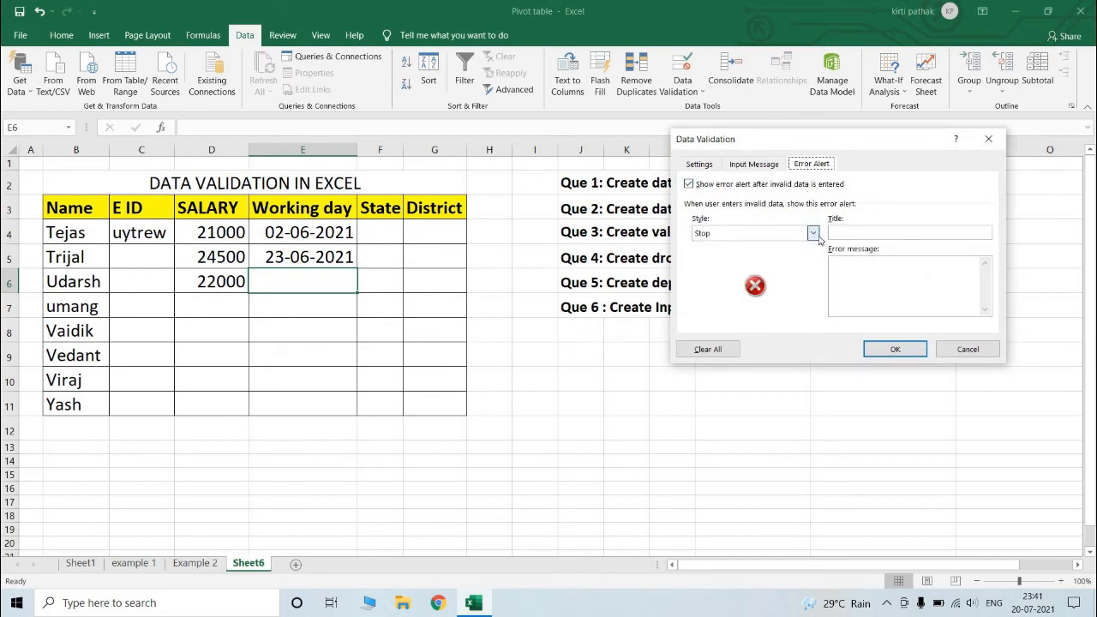
{"action": "left_click", "coordinate": [817, 234]}
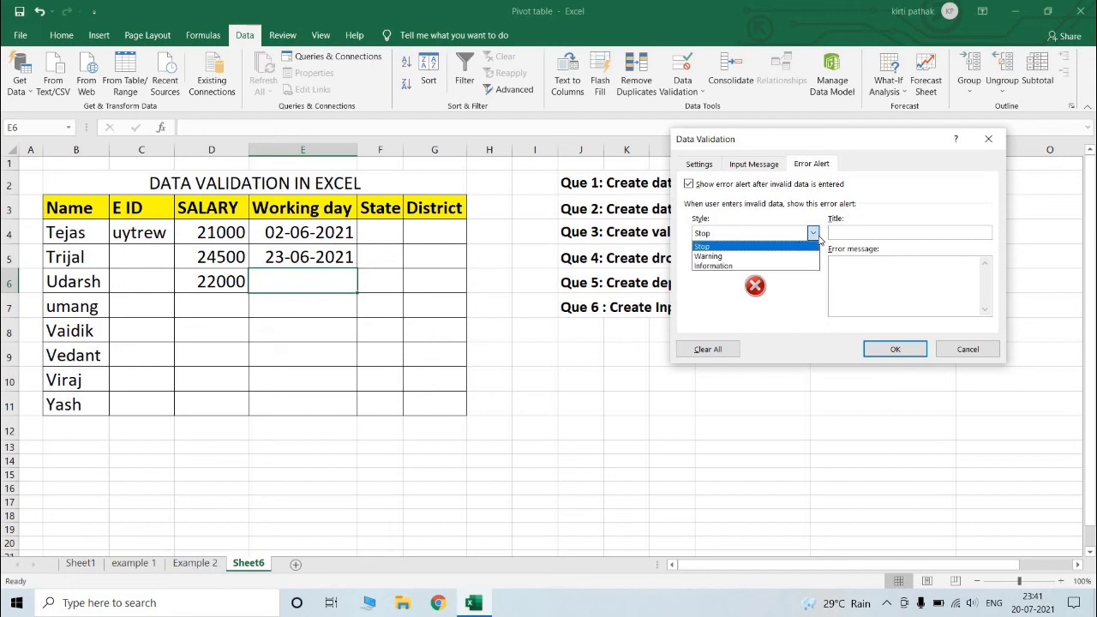
{"action": "left_click", "coordinate": [710, 257]}
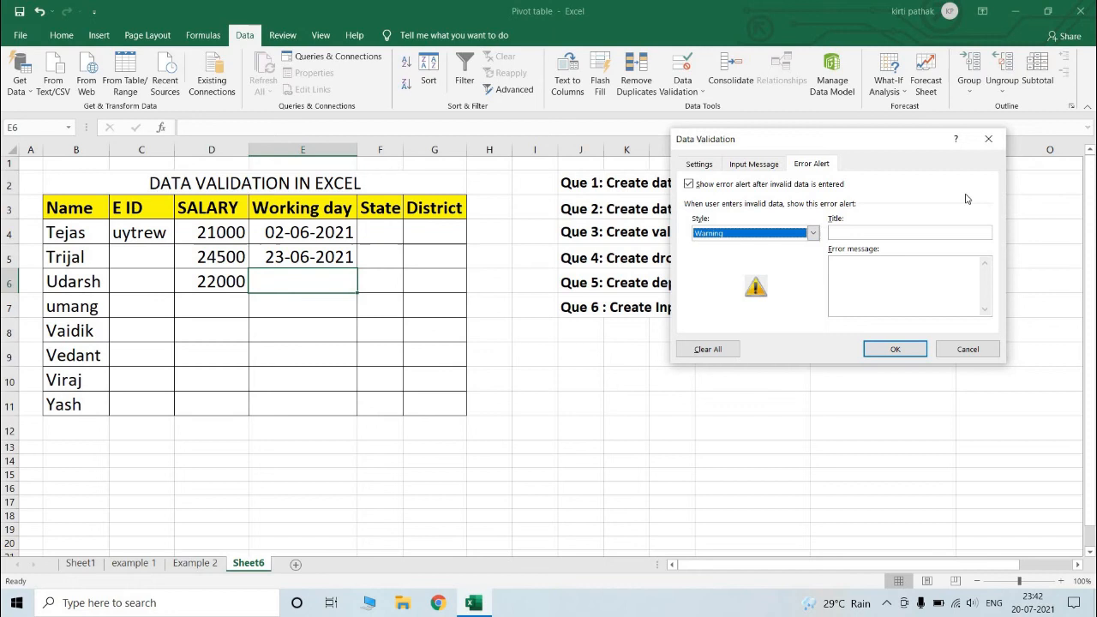
- Title E6's error alert "Error input" with the message "Please enter date between 1/6/2021 to 30/6/2021" and apply it
{"action": "left_click", "coordinate": [851, 230]}
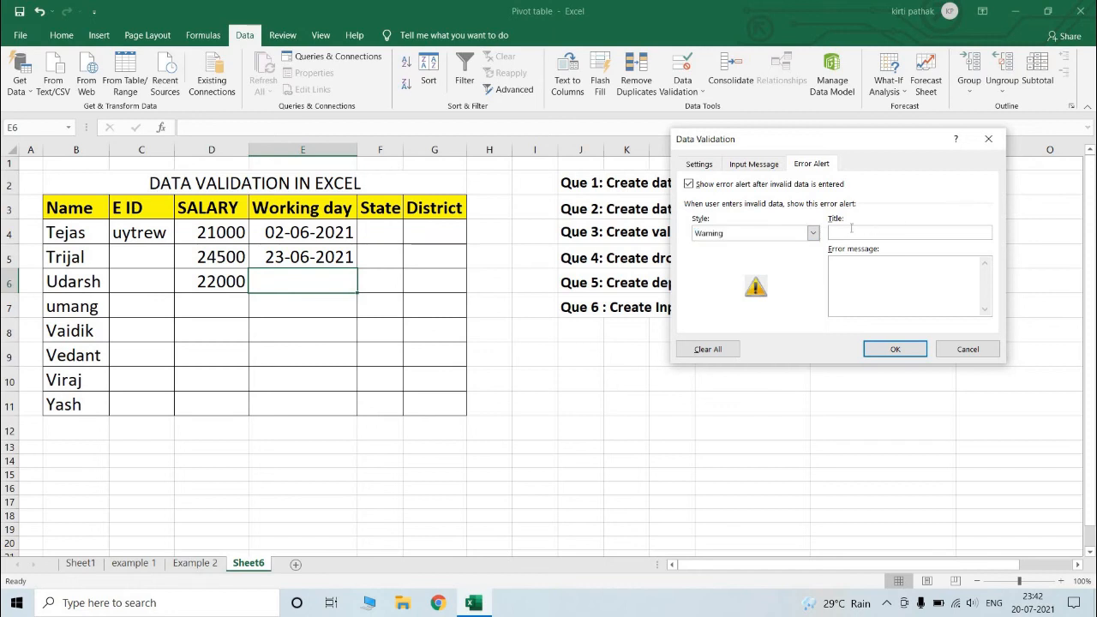
{"action": "type", "text": "Error"}
{"action": "type", "text": " Input"}
{"action": "type", "text": "Please"}
{"action": "type", "text": " enter "}
{"action": "type", "text": "date "}
{"action": "type", "text": "betwee"}
{"action": "type", "text": "n"}
{"action": "type", "text": " 1/"}
{"action": "type", "text": "6/"}
{"action": "type", "text": "2021"}
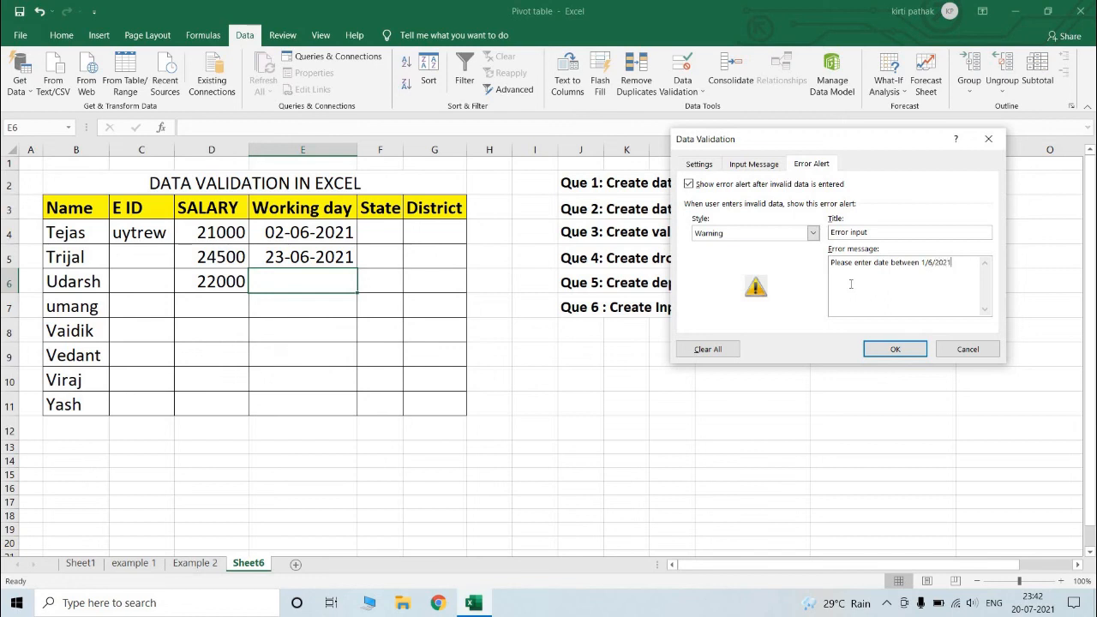
{"action": "type", "text": " to 1/6/2021"}
{"action": "key", "text": "BackSpace"}
{"action": "type", "text": "30"}
{"action": "left_click", "coordinate": [891, 351]}
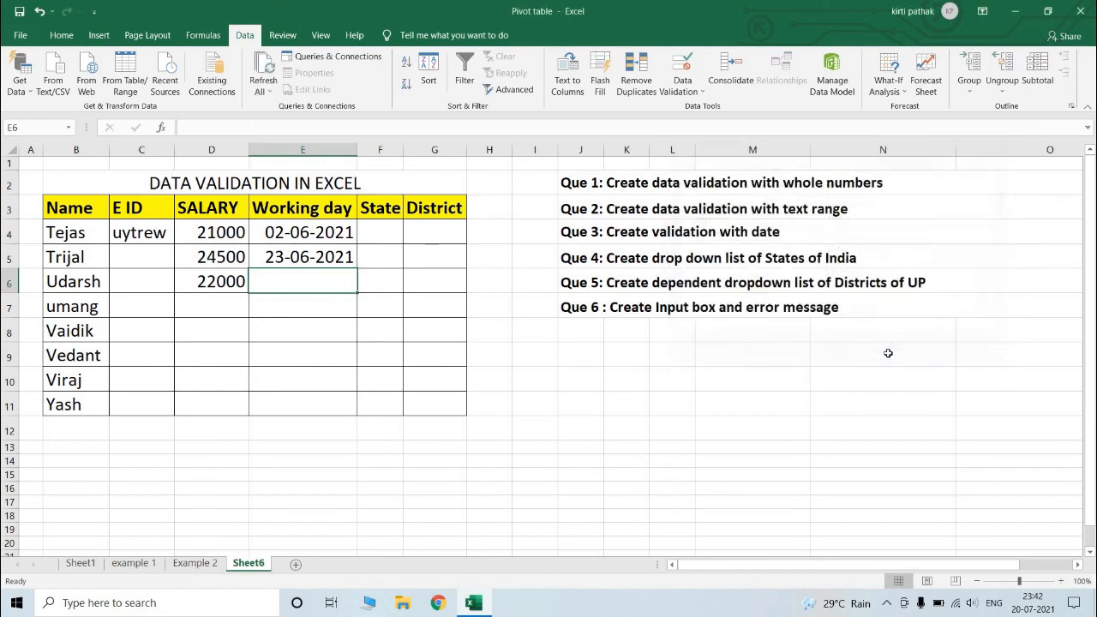
- Test the warning alert in Working day cell E6 by entering and accepting 23/5/2021, and clear the cell
{"action": "left_click", "coordinate": [337, 303]}
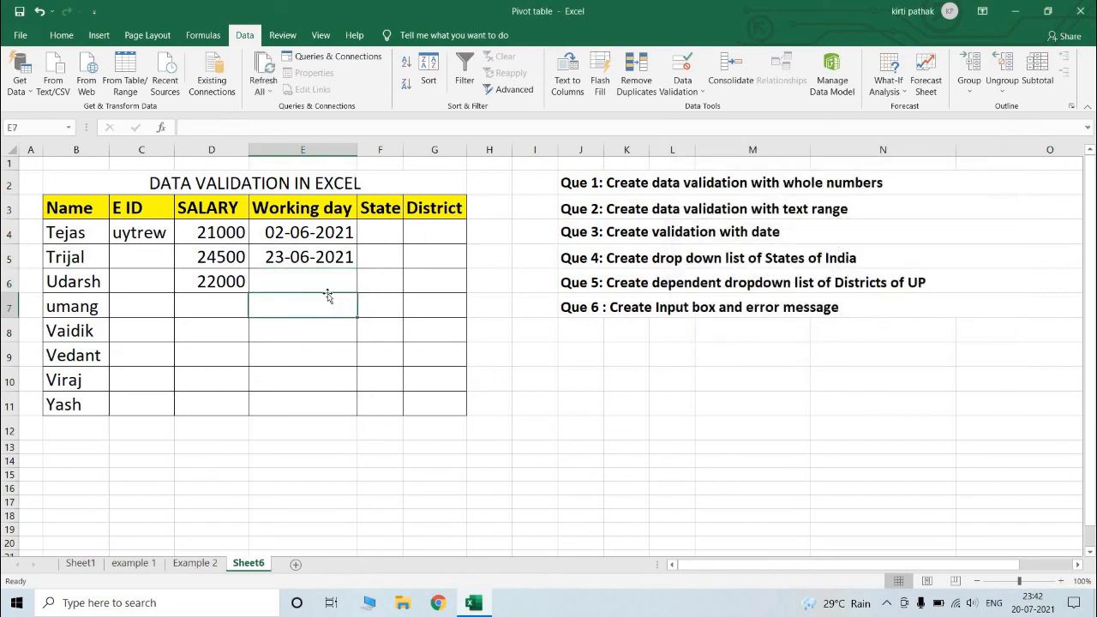
{"action": "left_click", "coordinate": [332, 283]}
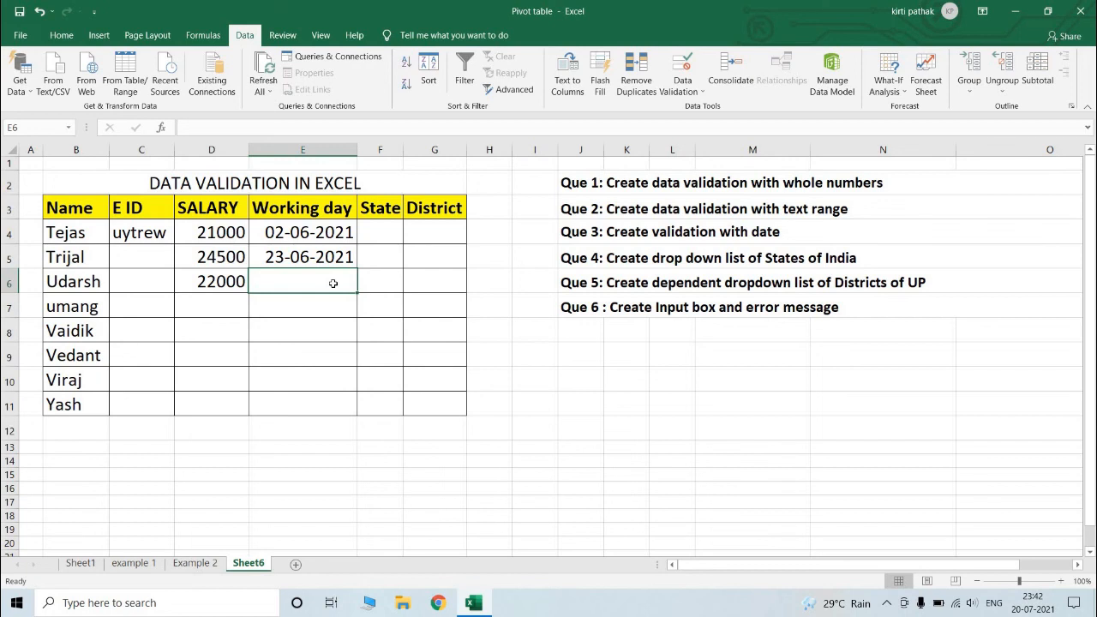
{"action": "type", "text": "23/"}
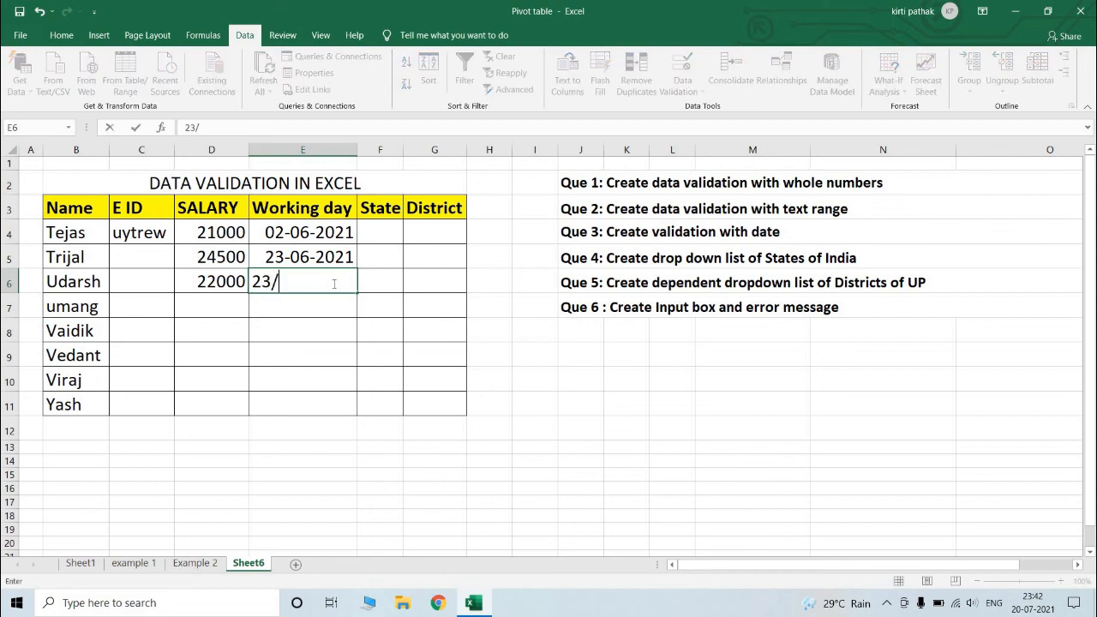
{"action": "type", "text": "5/2021"}
{"action": "key", "text": "Return"}
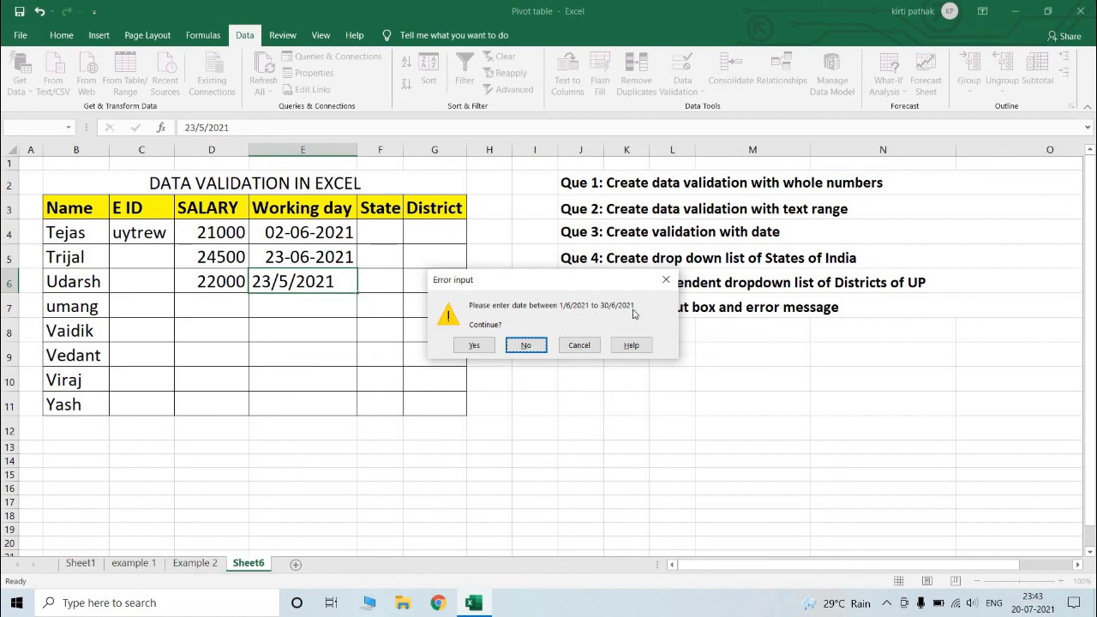
{"action": "left_click", "coordinate": [474, 344]}
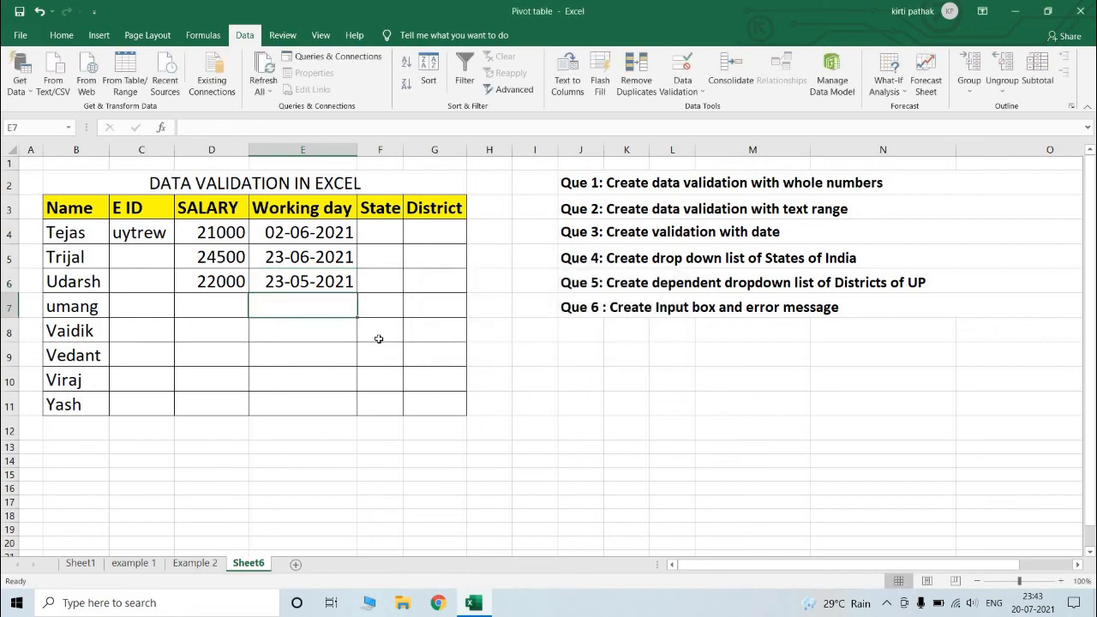
{"action": "left_click", "coordinate": [344, 282]}
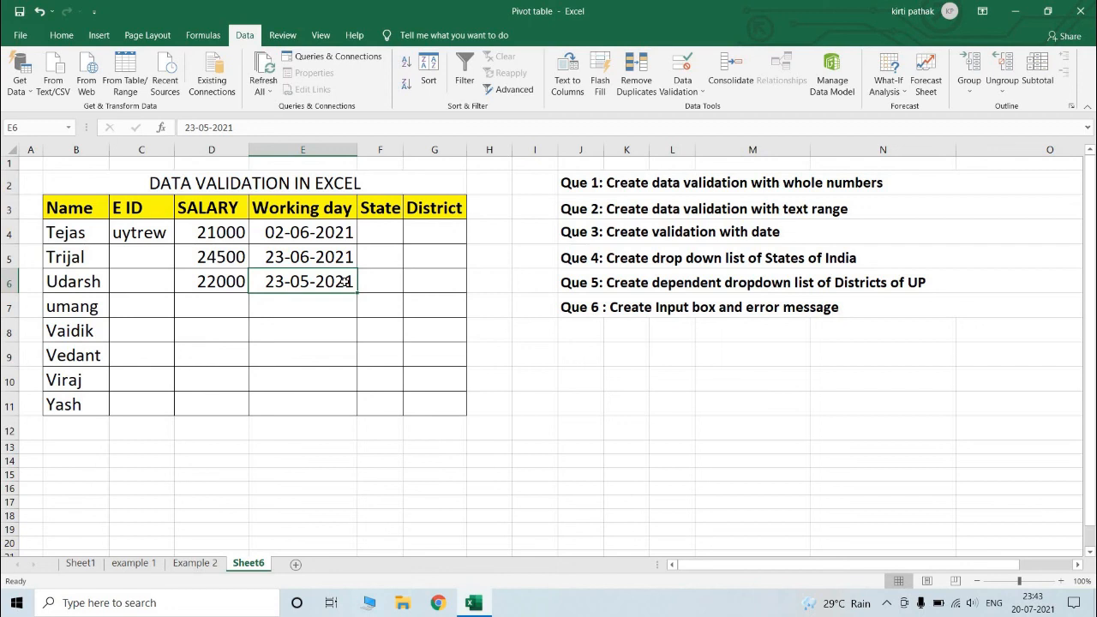
{"action": "key", "text": "Delete"}
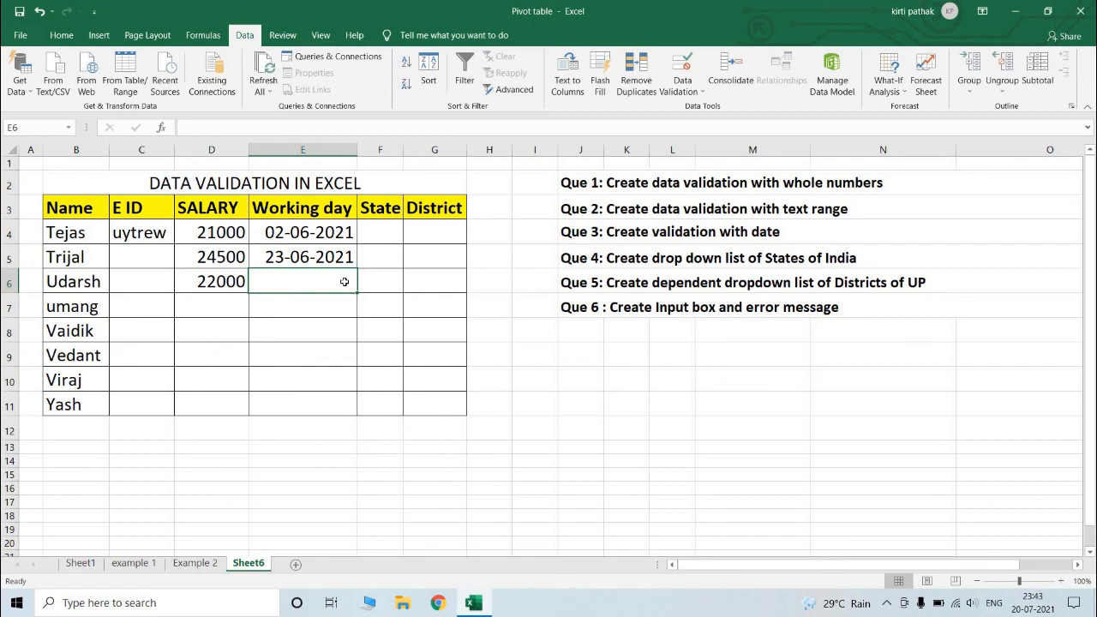